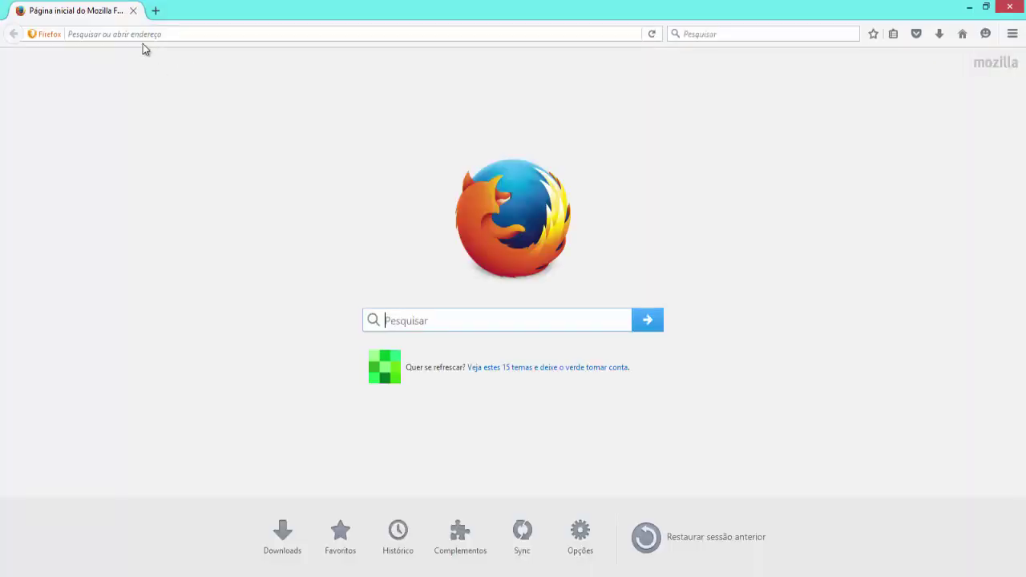
# Put the cursor in Firefox's address bar on the start page
pyautogui.click(150, 36)
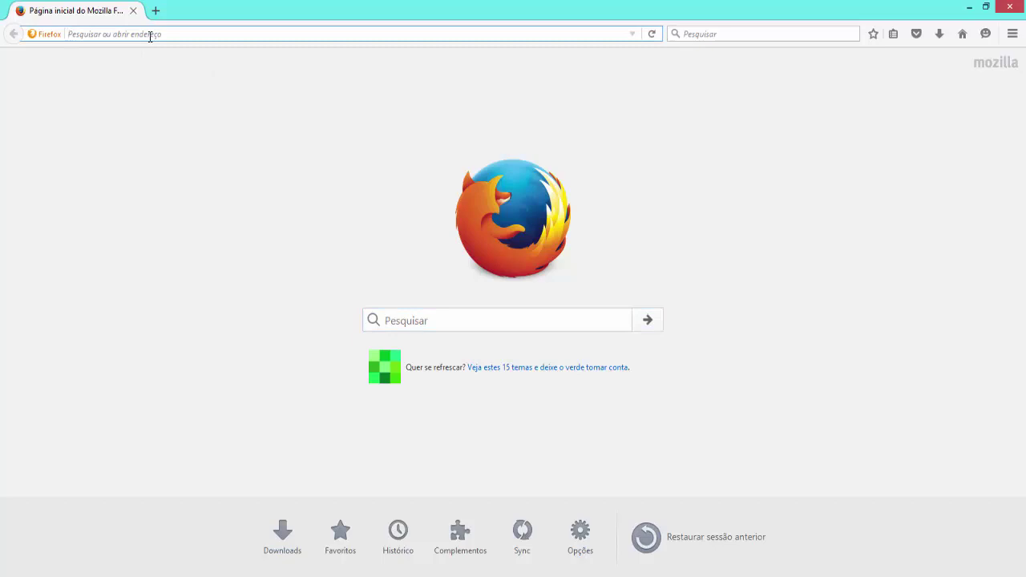
# Go to gmail.com to bring up the Google sign-in page
pyautogui.write('gmai.')
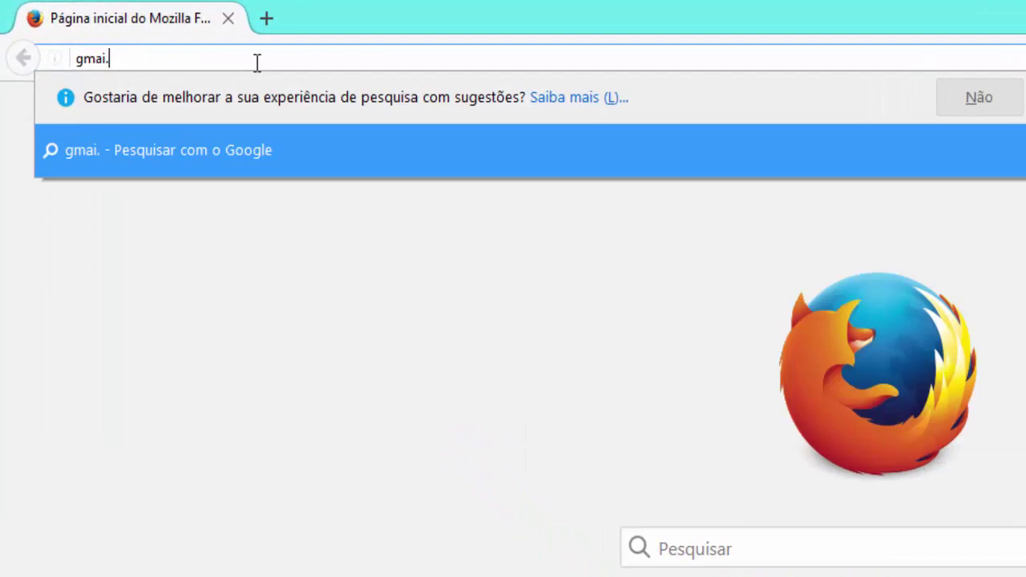
pyautogui.press('BackSpace')
pyautogui.write('l')
pyautogui.press('Return')
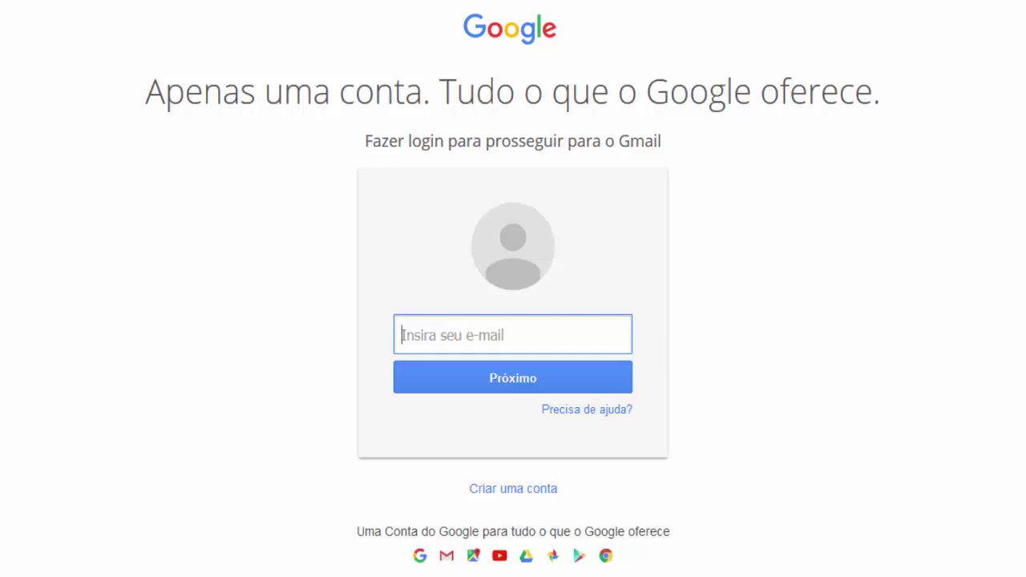
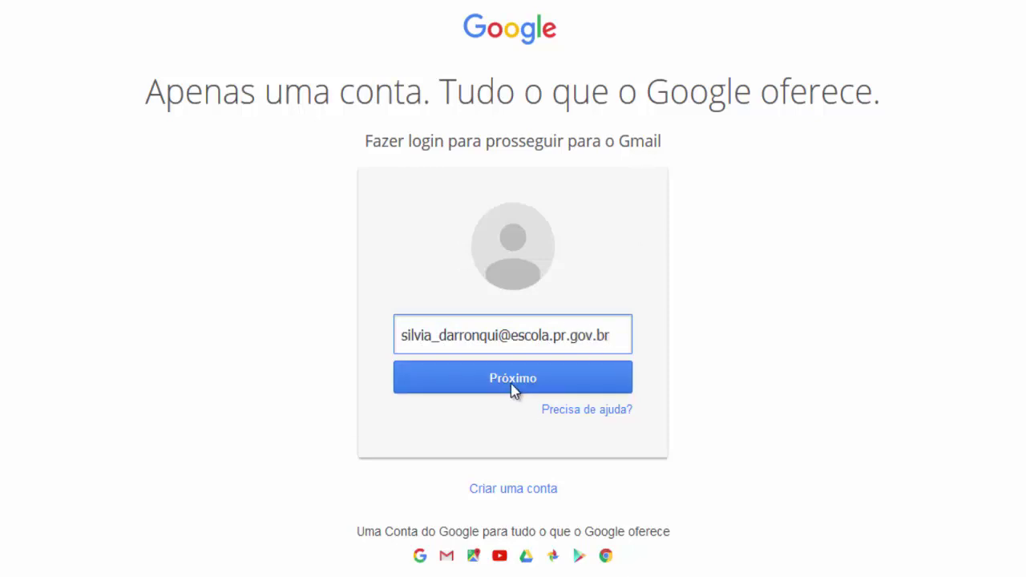
# Sign in with the school account's e-mail address and password
pyautogui.click(514, 389)
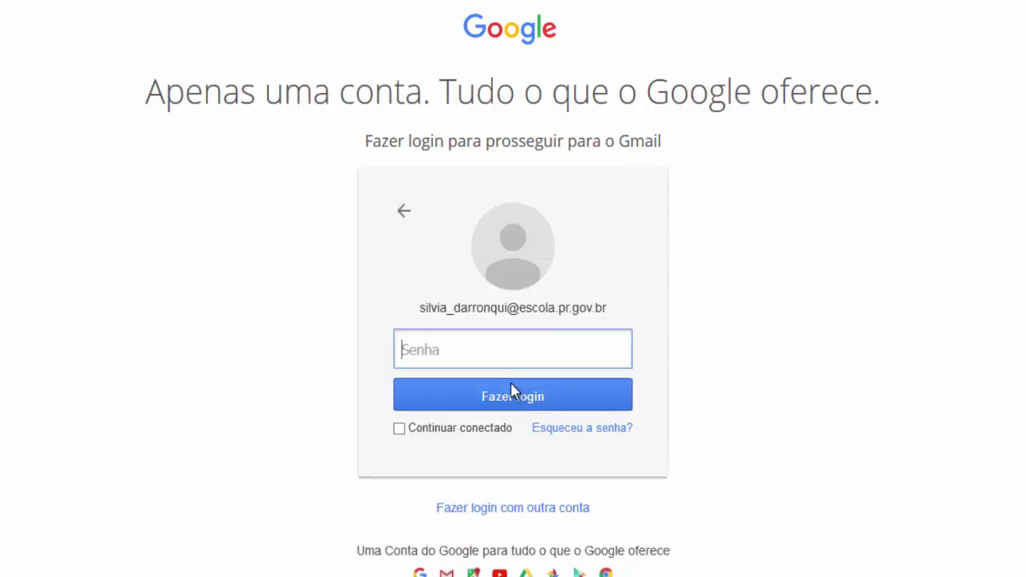
pyautogui.write('••••••••••')
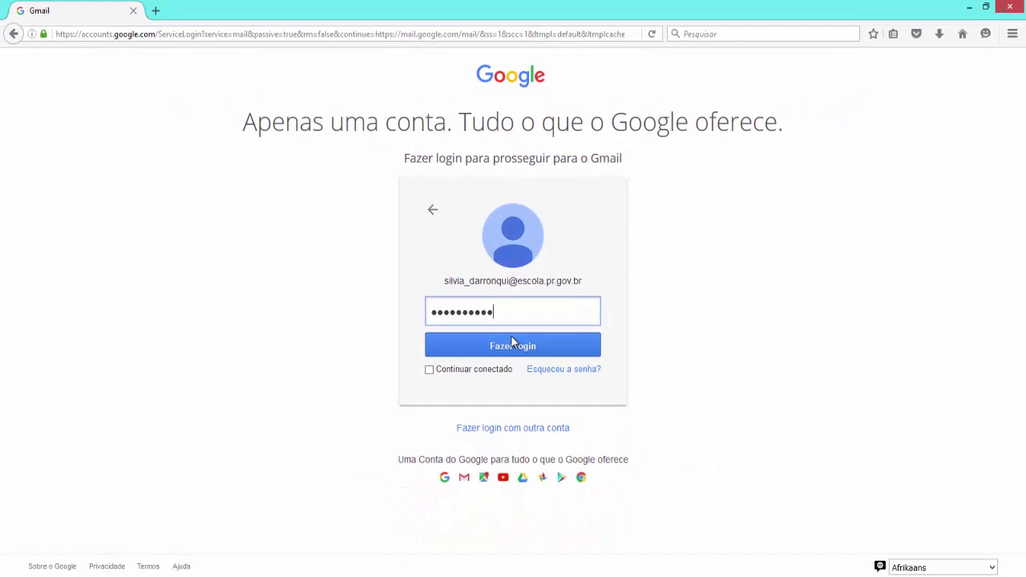
pyautogui.click(511, 335)
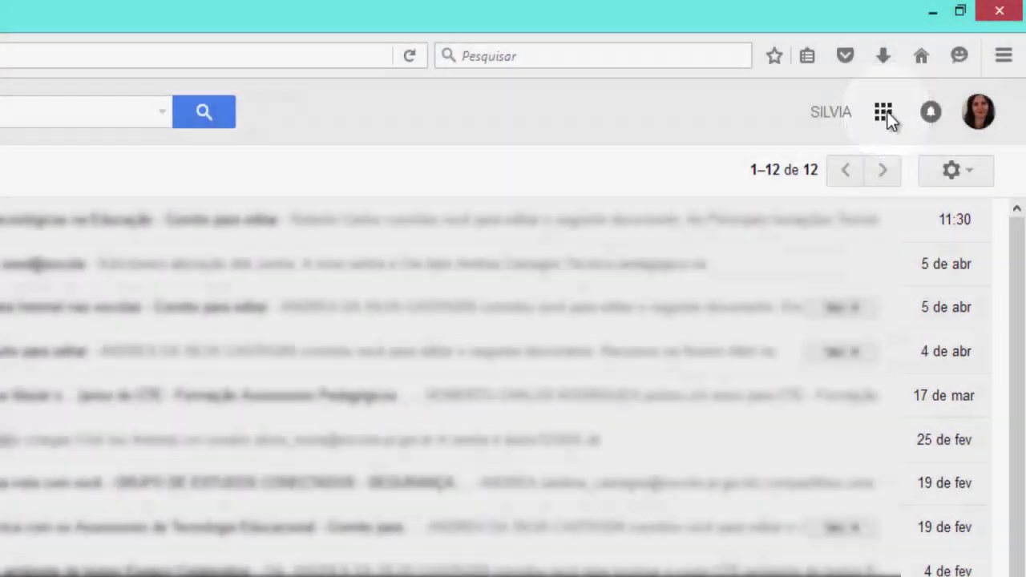
# Launch Google Drive from Gmail's Google apps grid
pyautogui.click(886, 115)
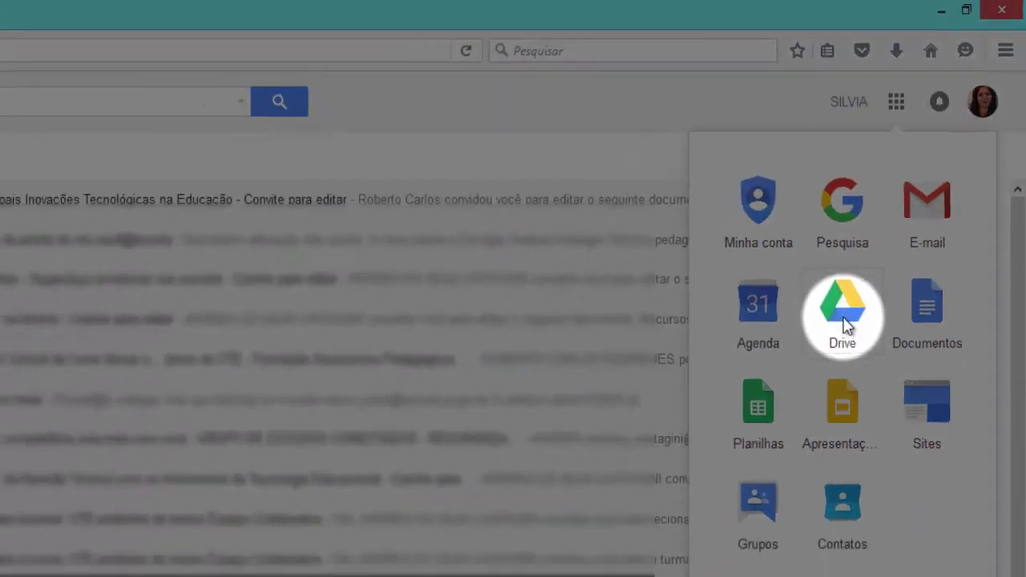
pyautogui.click(823, 335)
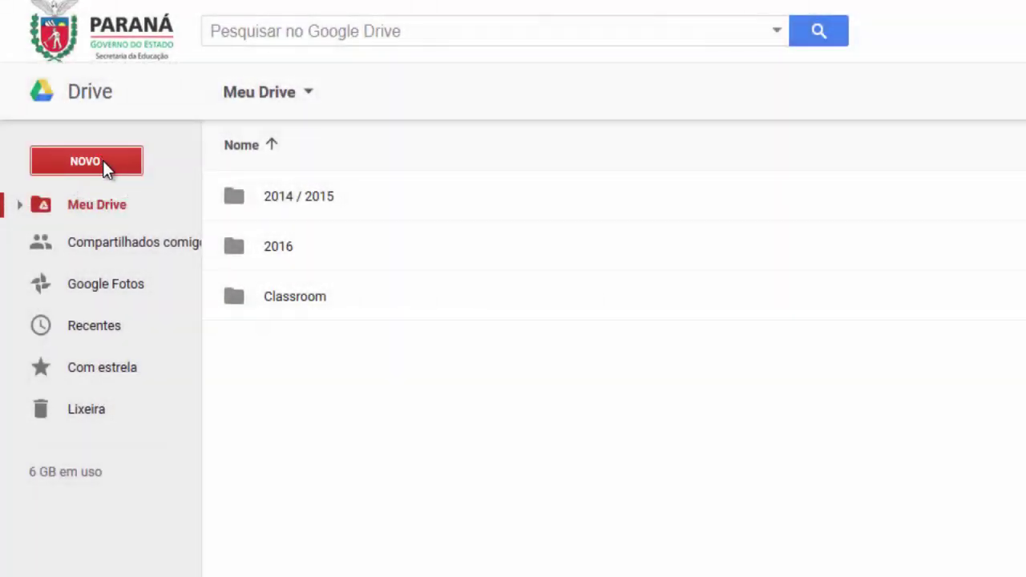
# Create a new folder named 'Arquivos PDE' in Meu Drive
pyautogui.click(102, 160)
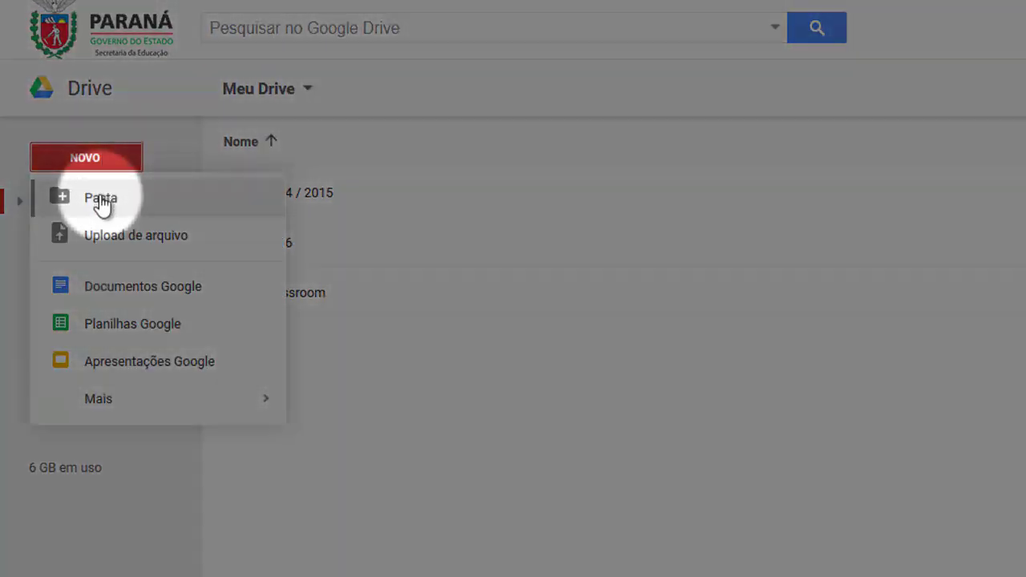
pyautogui.click(102, 202)
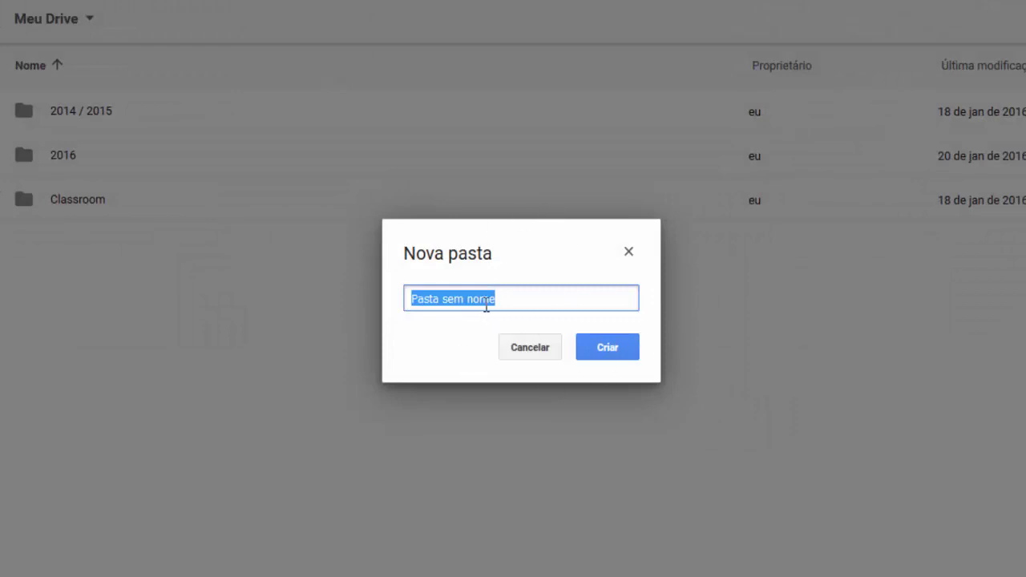
pyautogui.press('BackSpace')
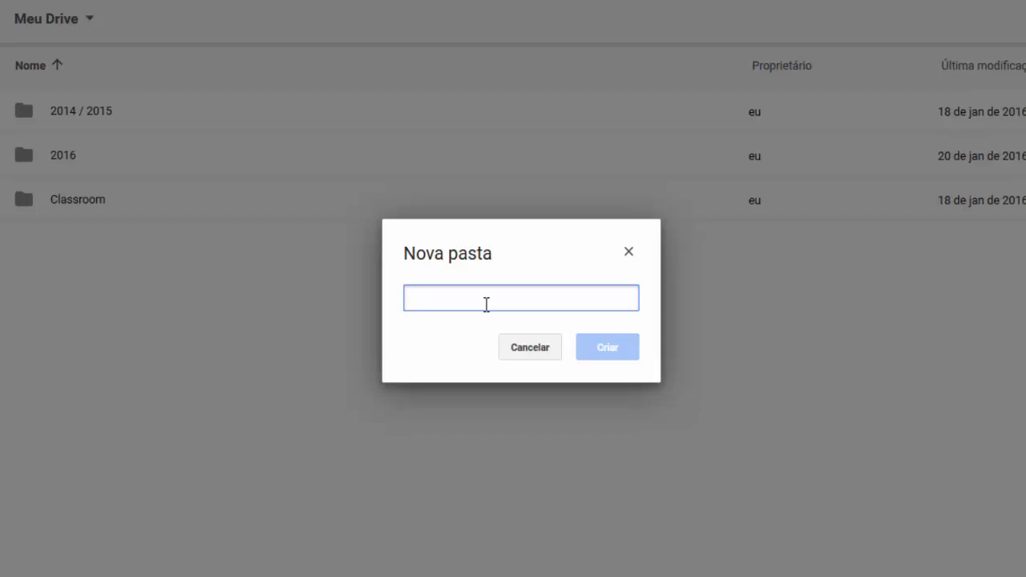
pyautogui.write('Arquivos')
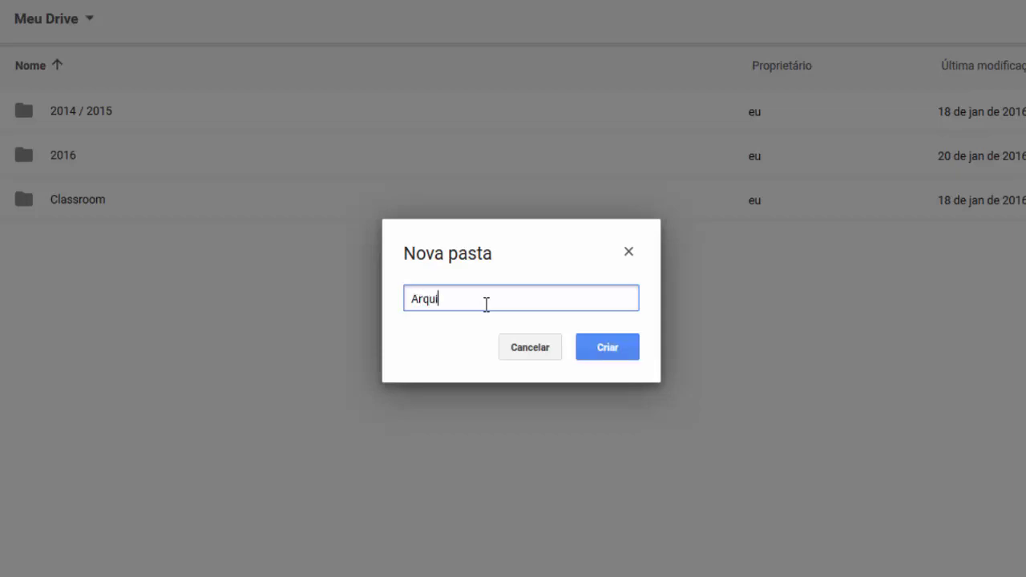
pyautogui.write(' PDE')
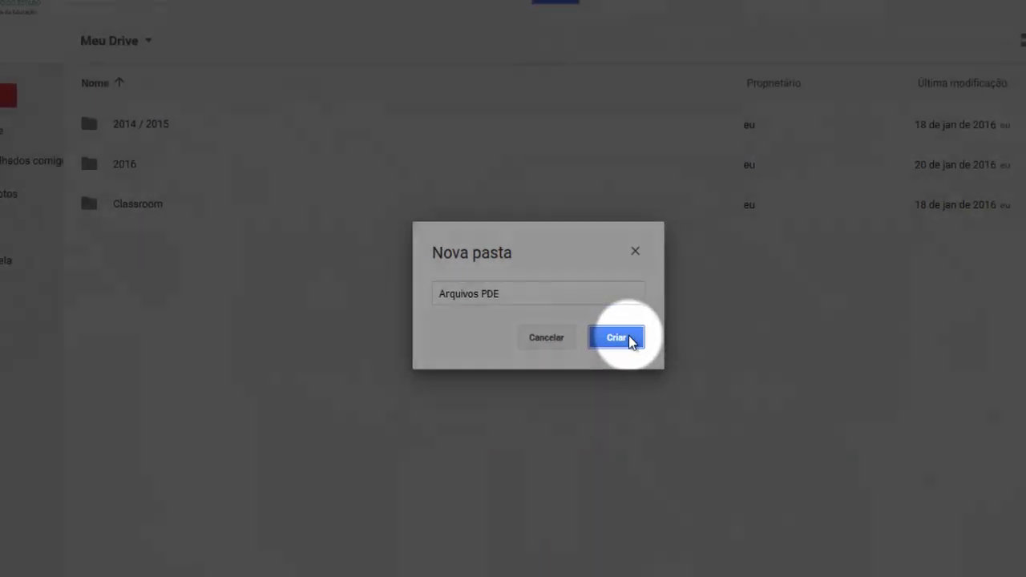
pyautogui.click(622, 348)
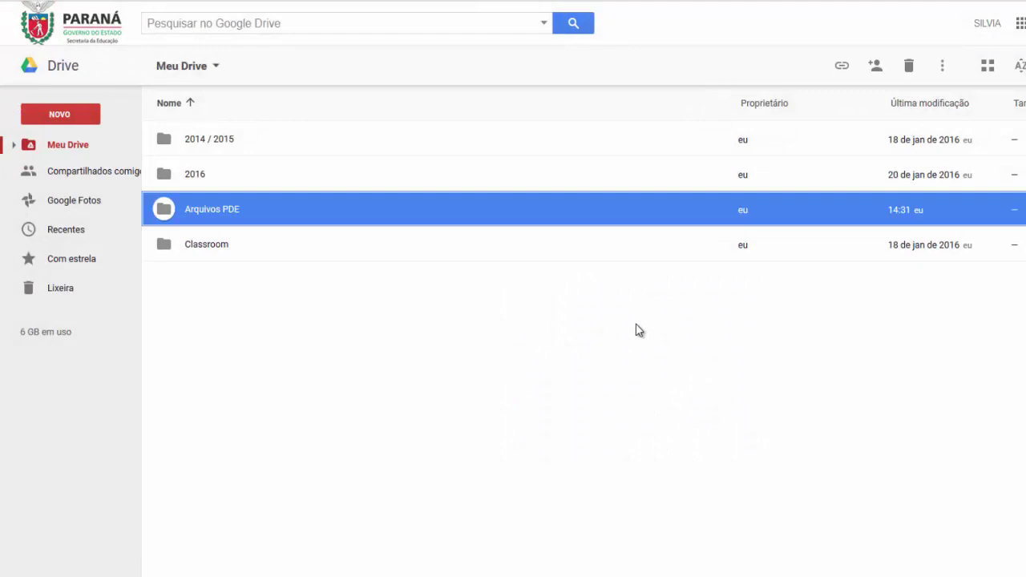
# Open the newly created Arquivos PDE folder in Drive
pyautogui.doubleClick(231, 213)
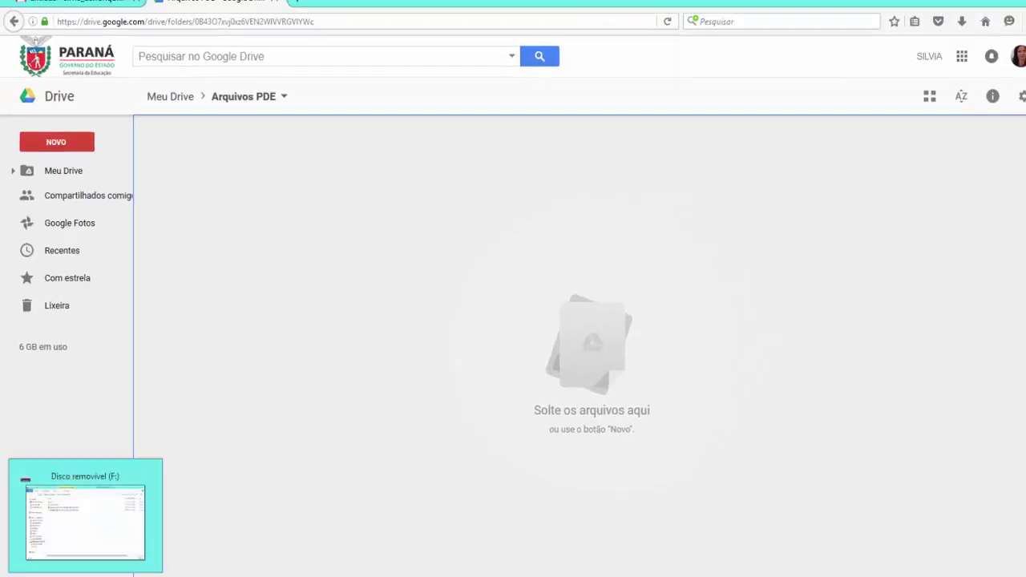
# Maximize File Explorer and open the removable drive Disco removível (F:)
pyautogui.click(90, 576)
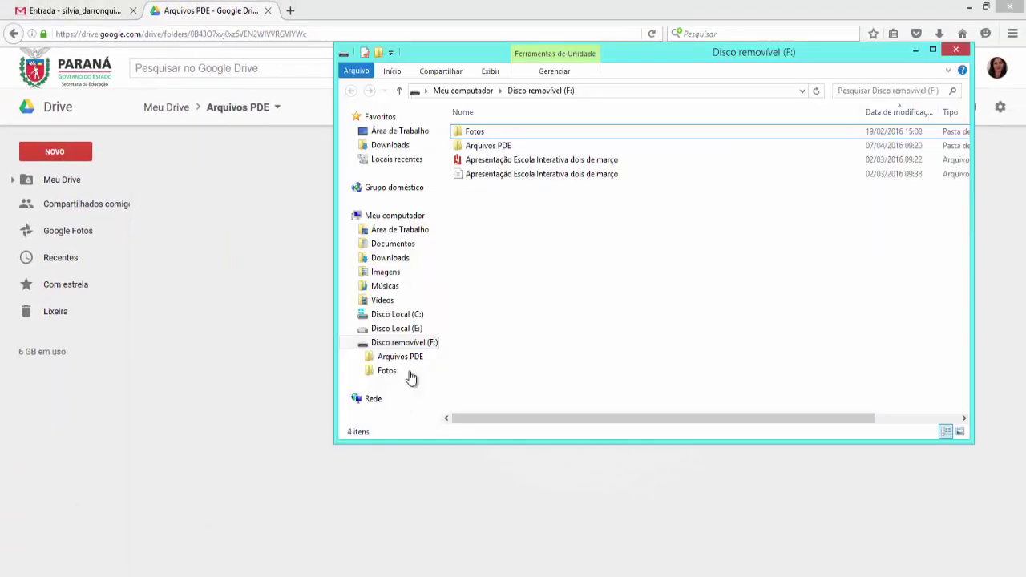
pyautogui.click(933, 51)
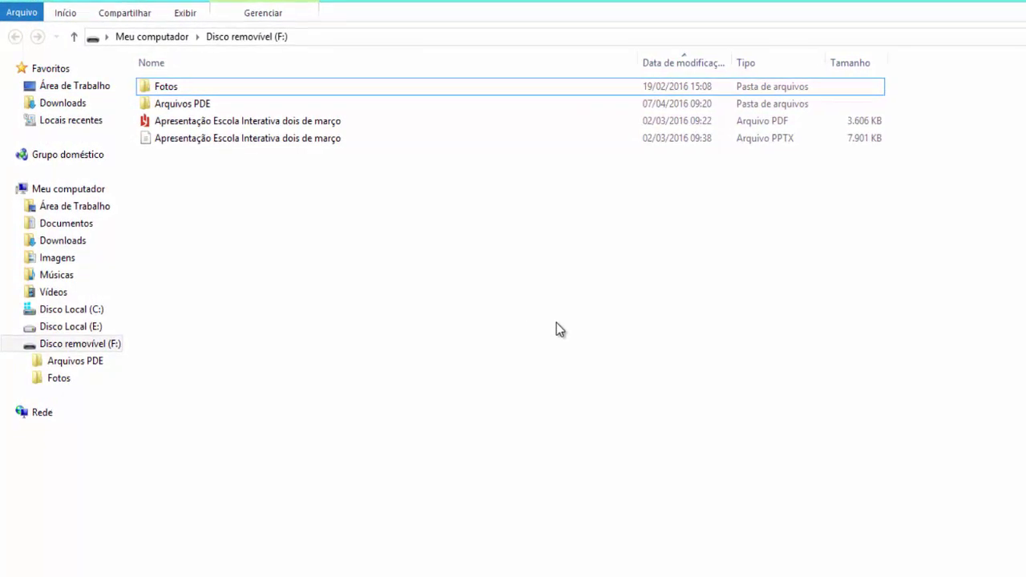
pyautogui.click(140, 33)
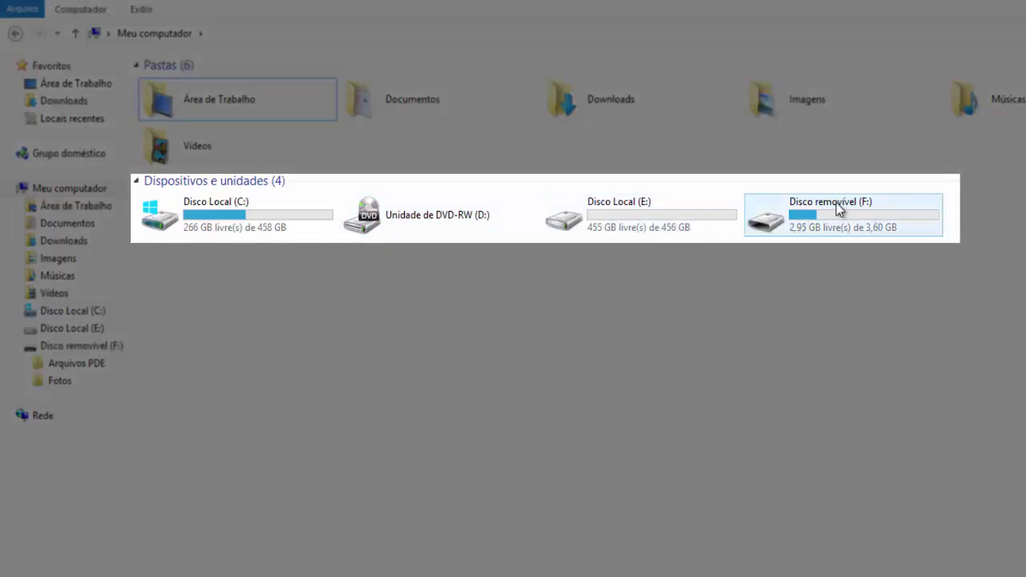
pyautogui.doubleClick(835, 203)
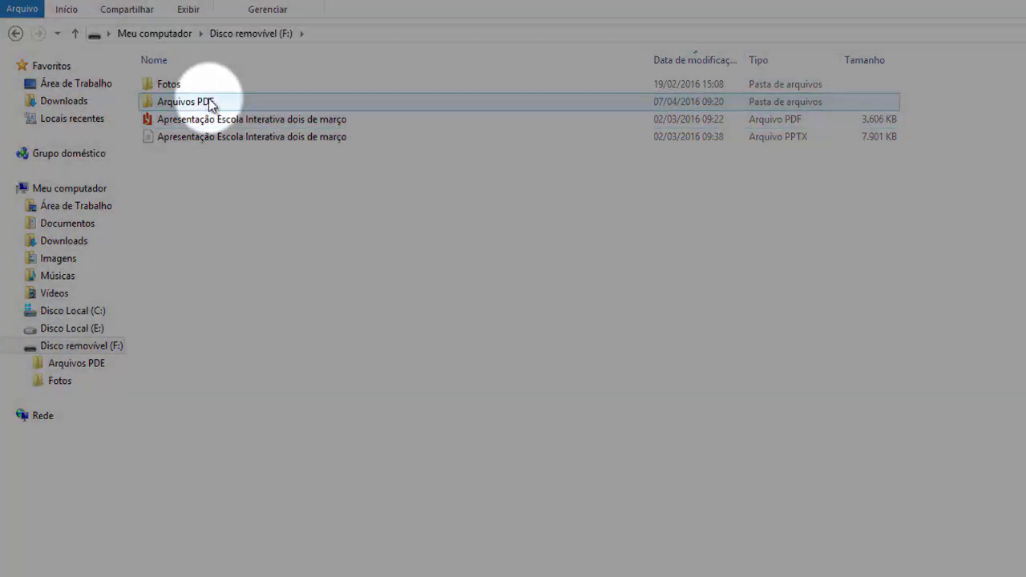
# Open the drive's Arquivos PDE folder and restore the window beside the browser
pyautogui.doubleClick(210, 103)
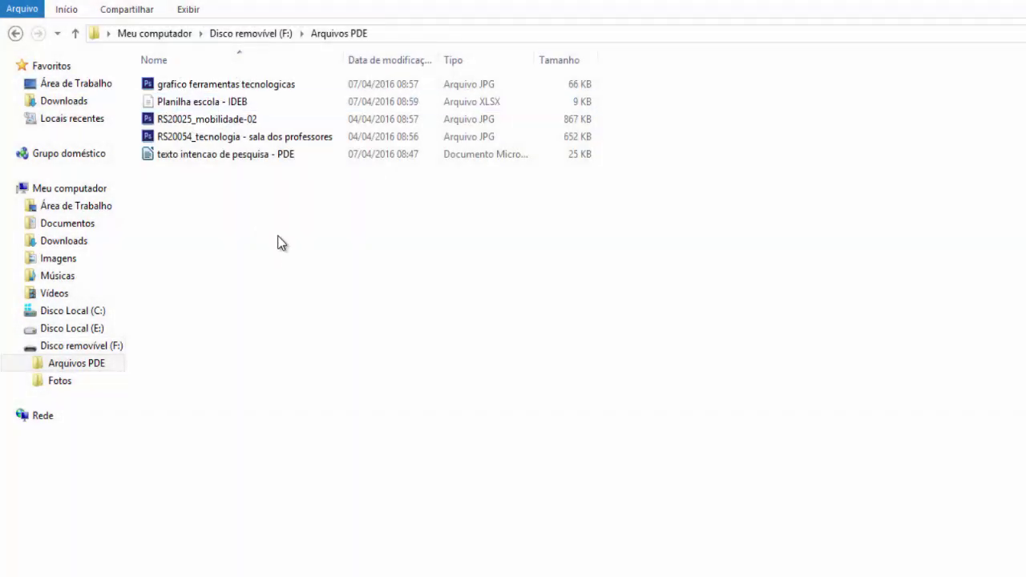
pyautogui.click(174, 158)
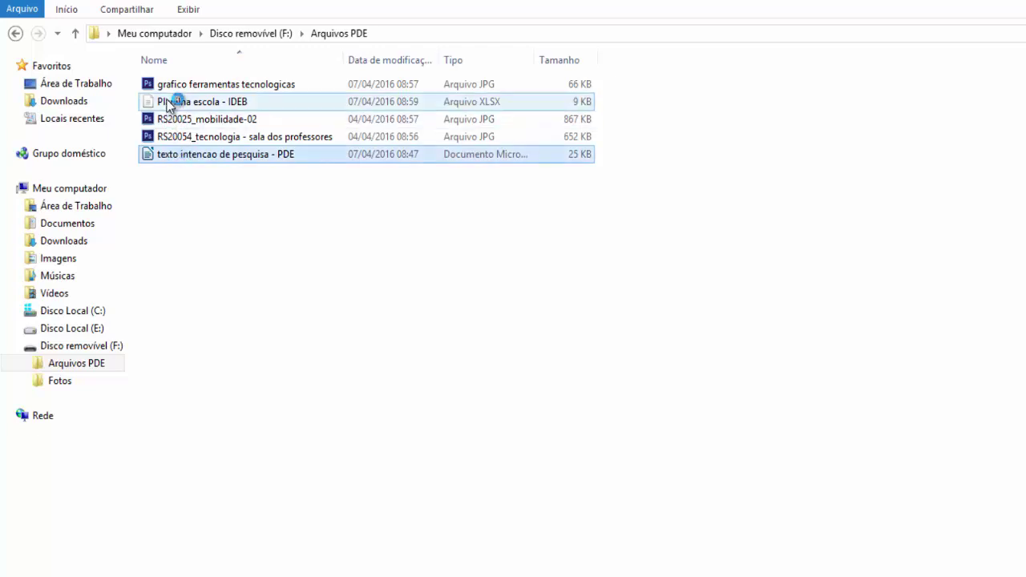
pyautogui.keyDown('ctrl'); pyautogui.click(201, 121); pyautogui.keyUp('ctrl')
pyautogui.doubleClick(203, 154)
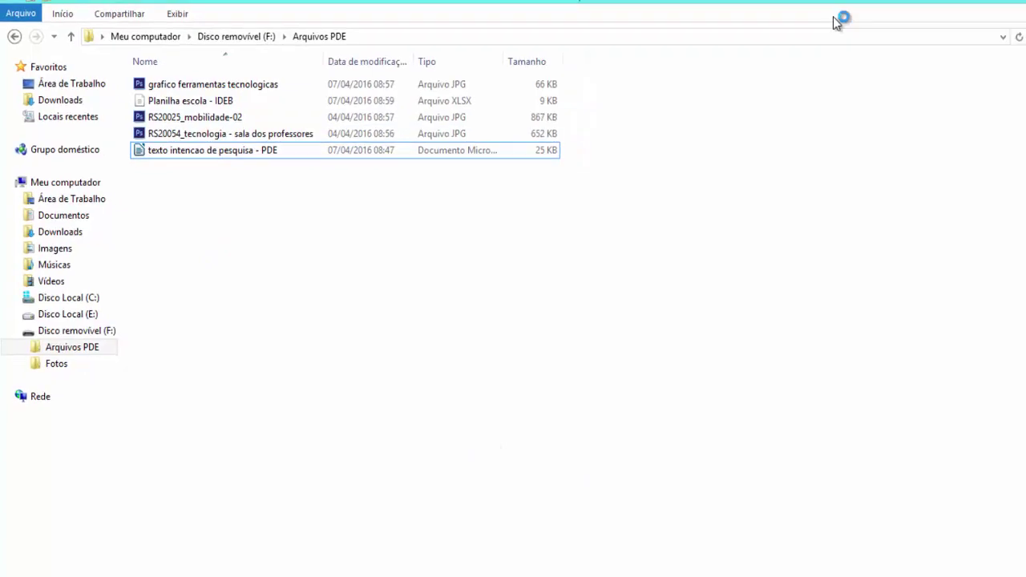
pyautogui.click(985, 10)
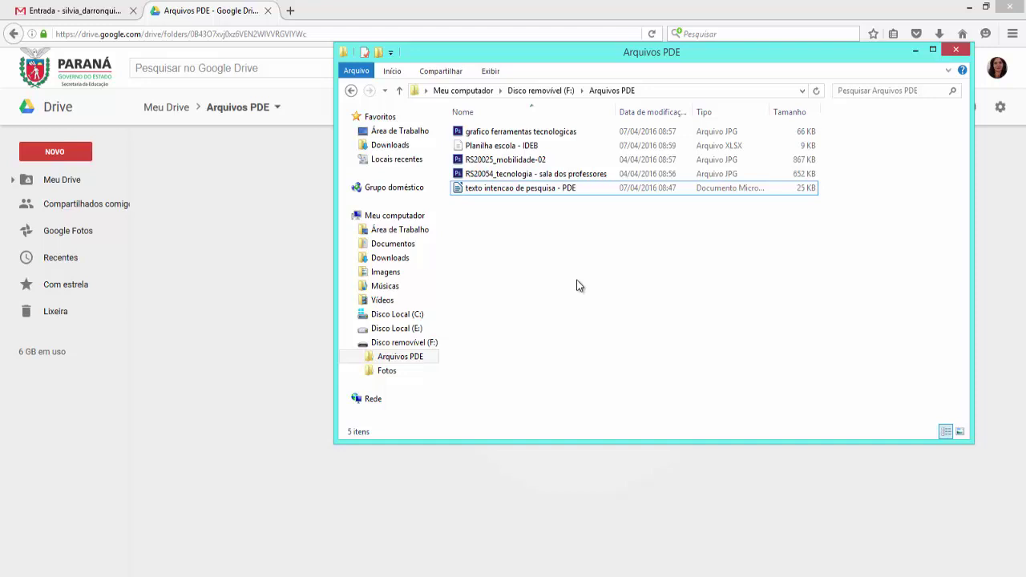
# Upload 'texto intencao de pesquisa - PDE.doc' by dragging it into Drive's Arquivos PDE
pyautogui.click(533, 186)
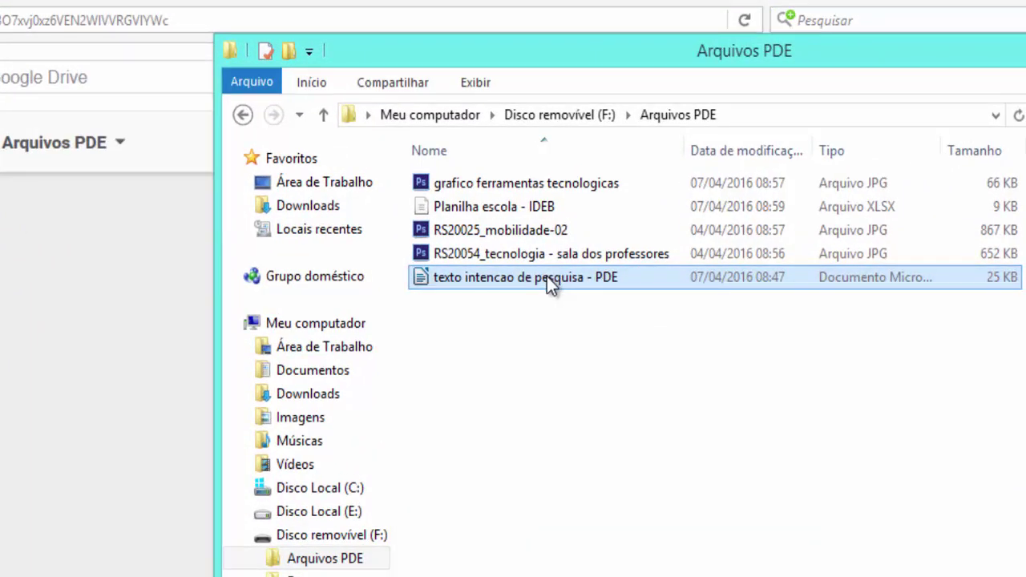
pyautogui.moveTo(547, 277); pyautogui.dragTo(362, 556)
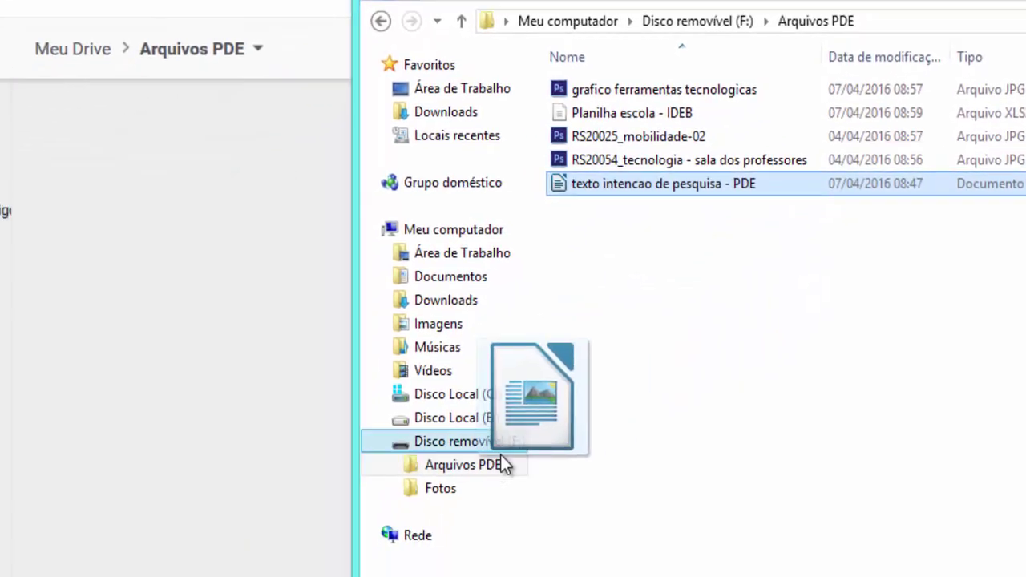
pyautogui.moveTo(501, 456); pyautogui.dragTo(245, 384)
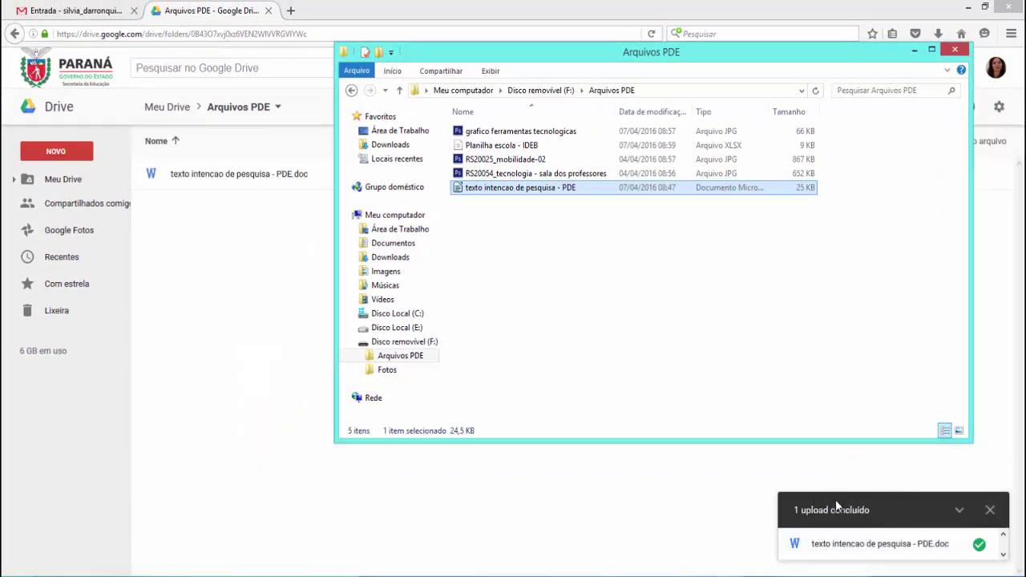
pyautogui.click(991, 511)
pyautogui.click(991, 511)
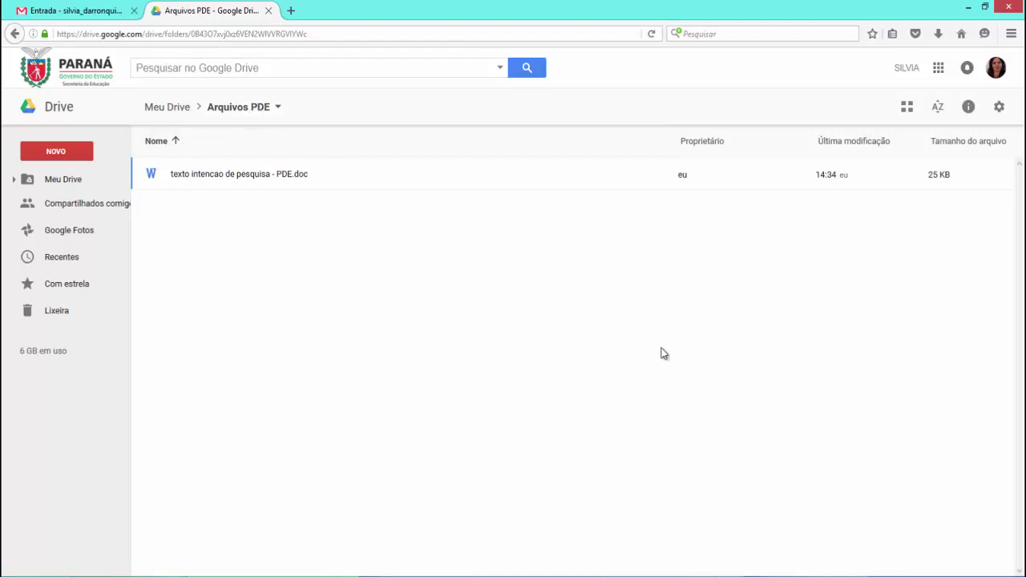
pyautogui.hotkey('alt', 'Tab')
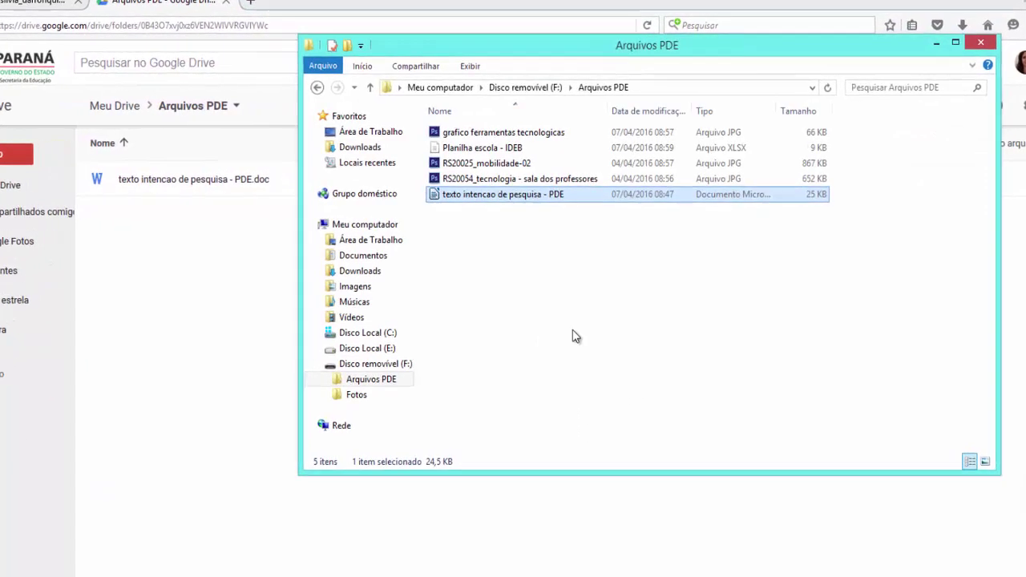
# Drag the three JPG images and Planilha escola - IDEB.xlsx into Arquivos PDE to upload
pyautogui.click(531, 289)
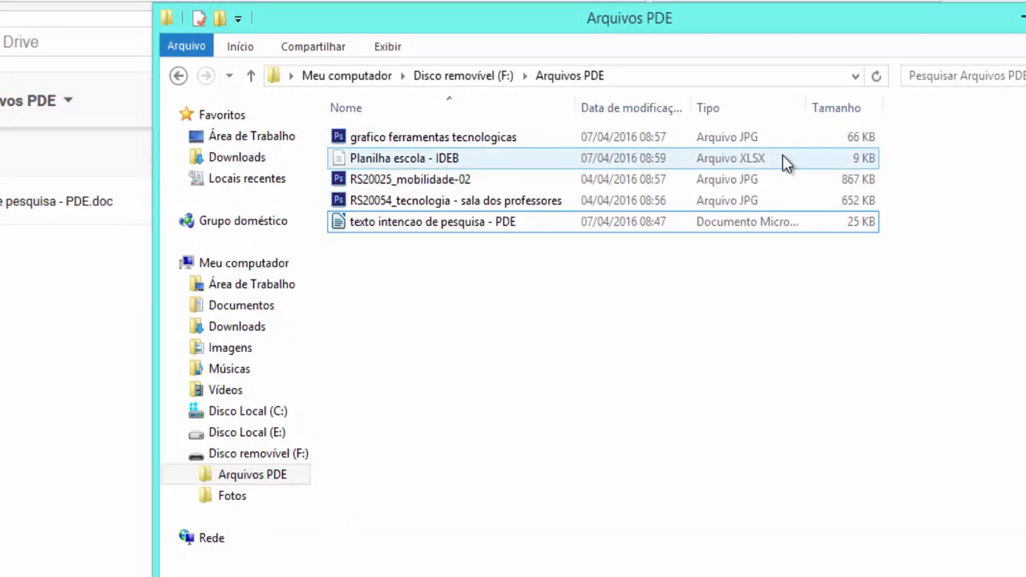
pyautogui.moveTo(897, 129); pyautogui.dragTo(850, 202)
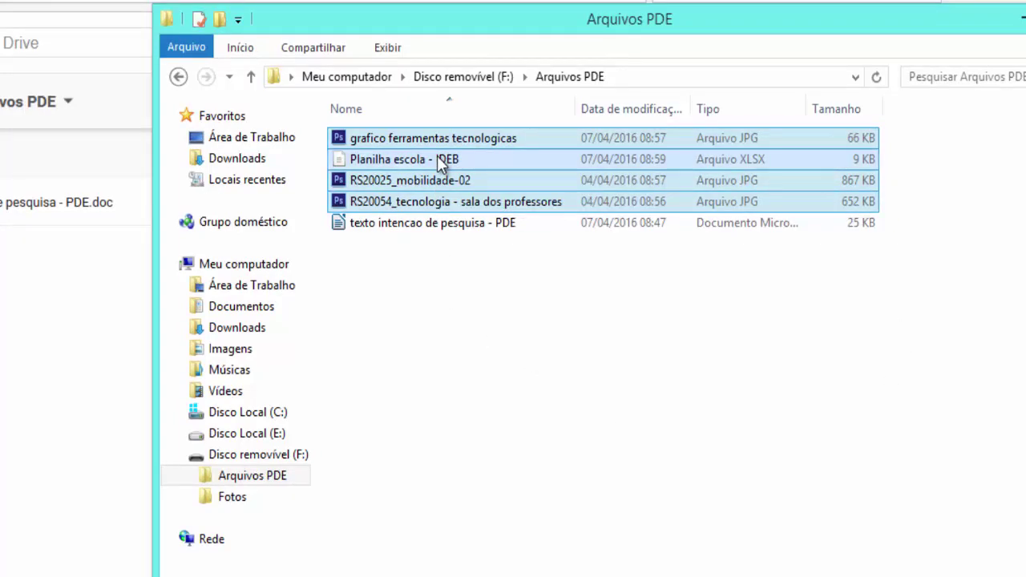
pyautogui.moveTo(436, 155); pyautogui.dragTo(6, 475)
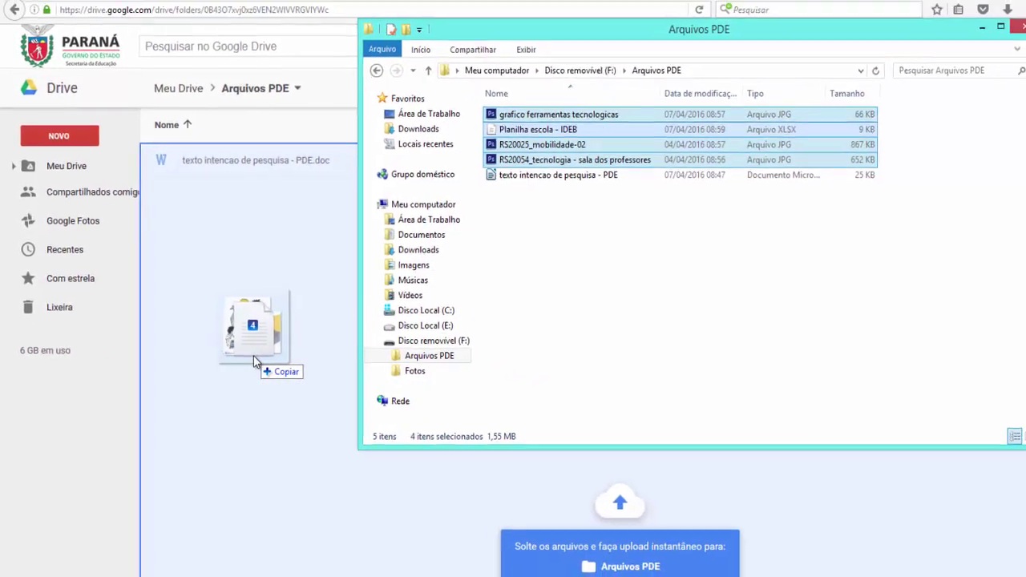
pyautogui.moveTo(237, 362); pyautogui.dragTo(237, 362)
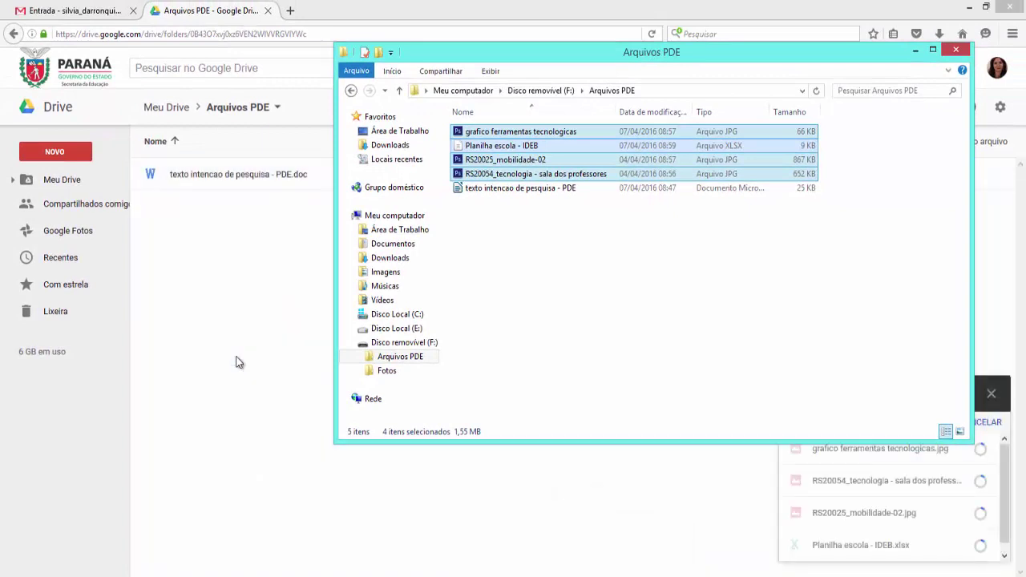
pyautogui.click(915, 50)
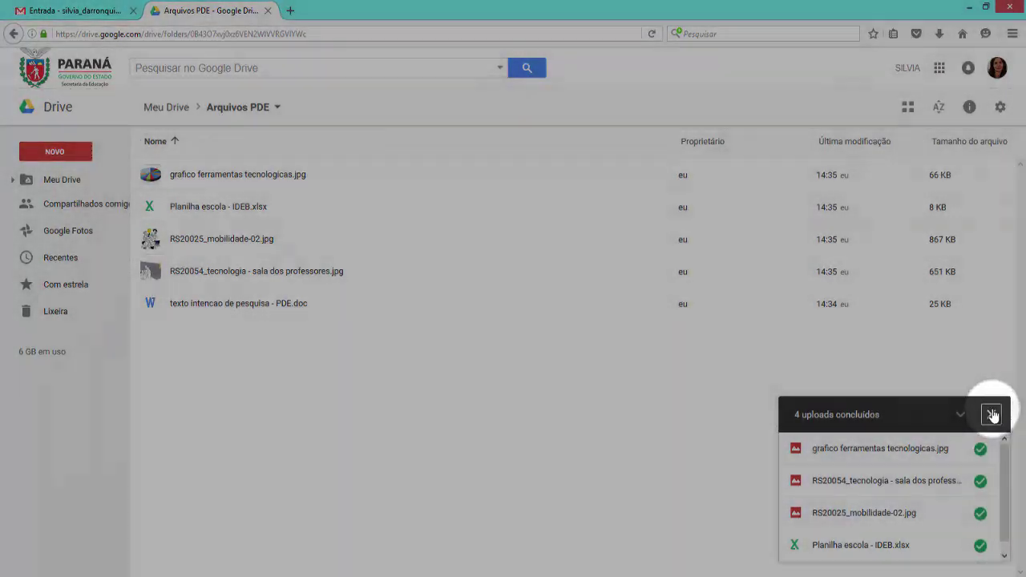
# Check that Arquivos PDE holds all five files, then return to Meu Drive
pyautogui.click(991, 414)
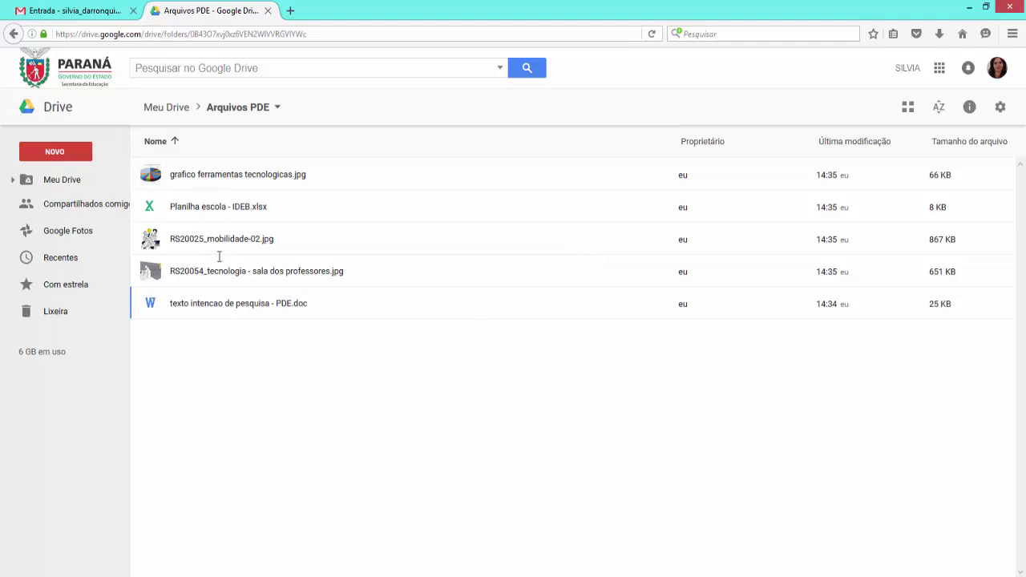
pyautogui.click(154, 110)
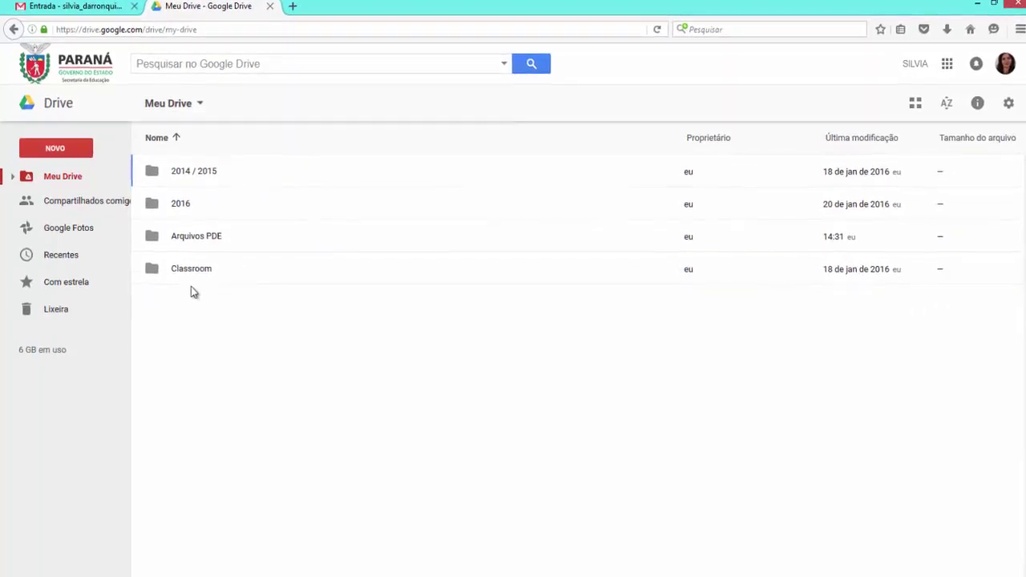
pyautogui.doubleClick(158, 222)
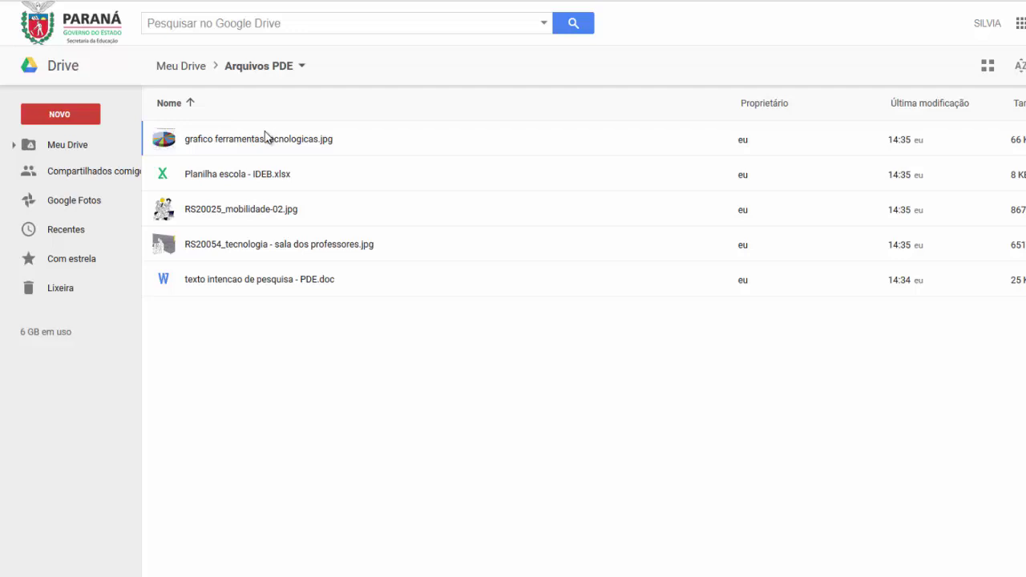
pyautogui.click(162, 65)
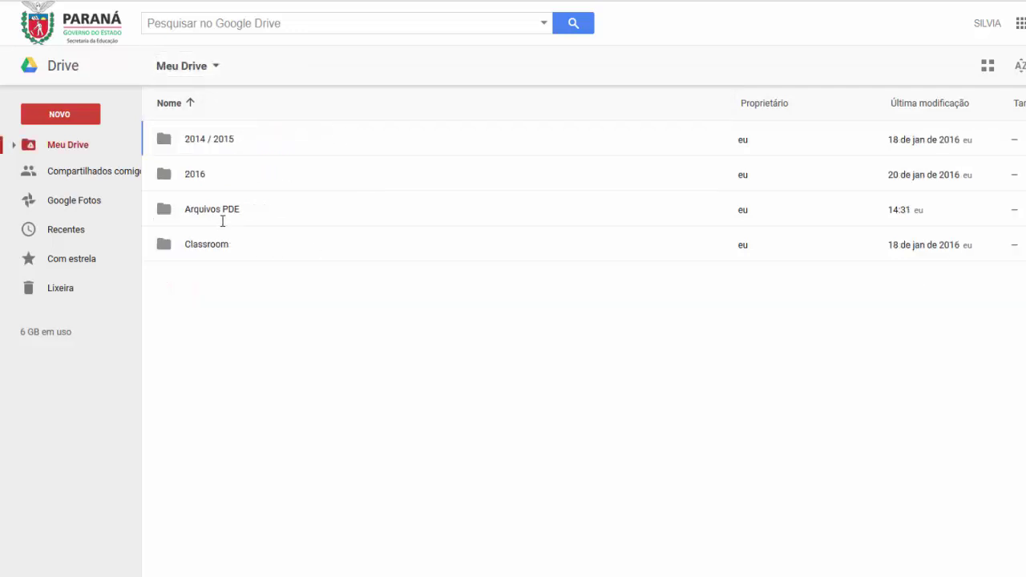
# Turn on link sharing for the Arquivos PDE folder with view-only access
pyautogui.rightClick(164, 212)
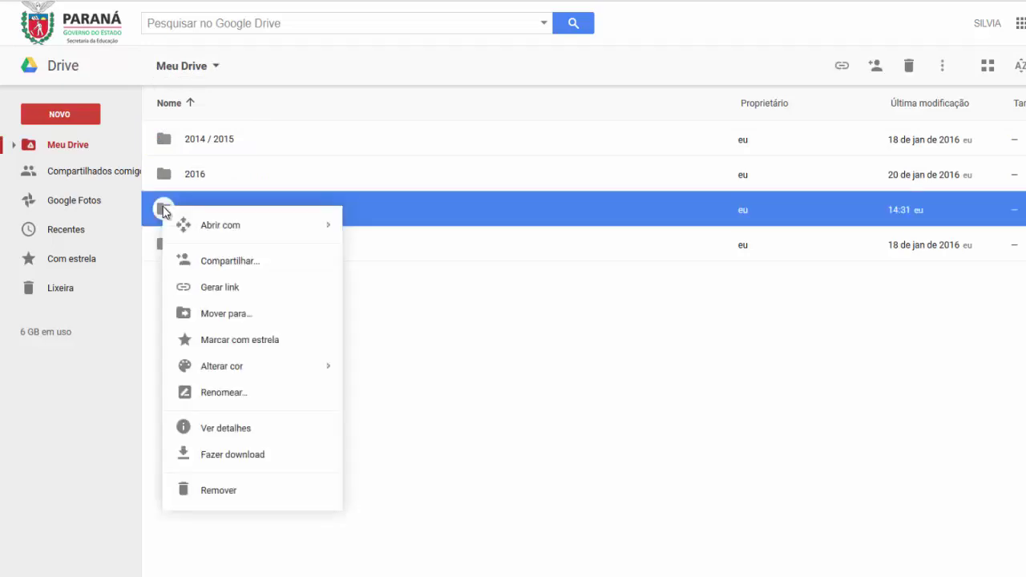
pyautogui.click(218, 261)
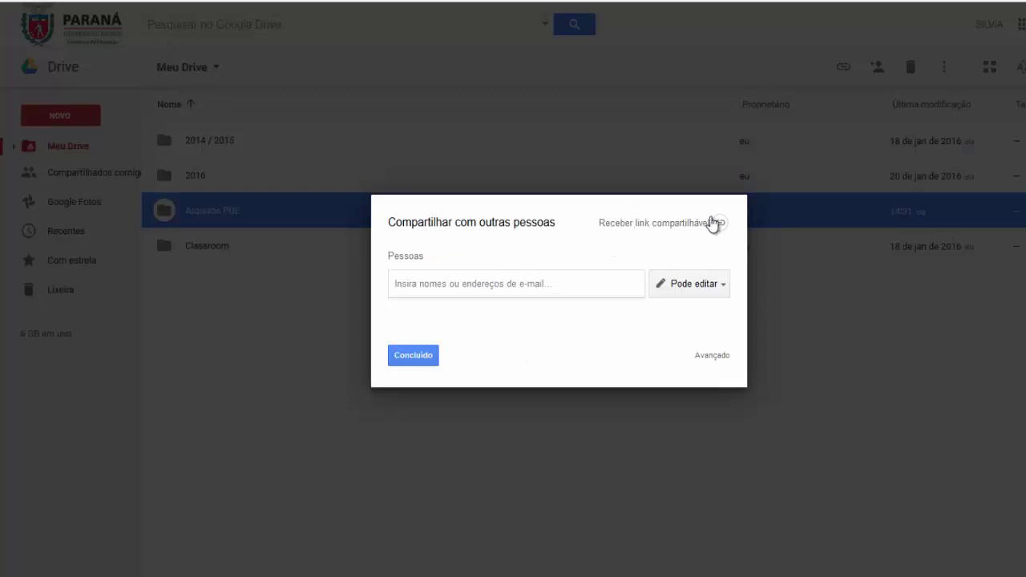
pyautogui.click(649, 227)
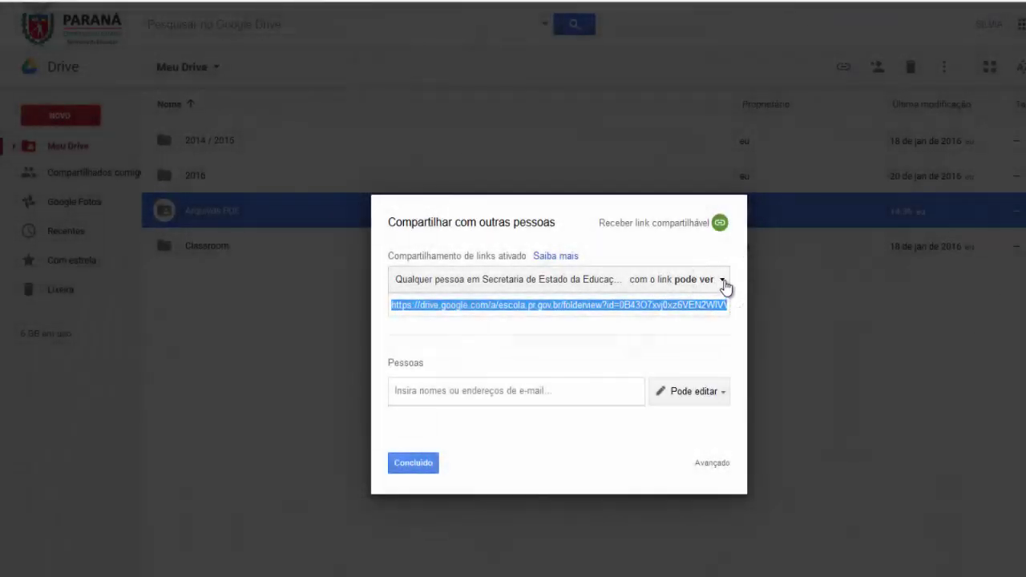
pyautogui.click(723, 282)
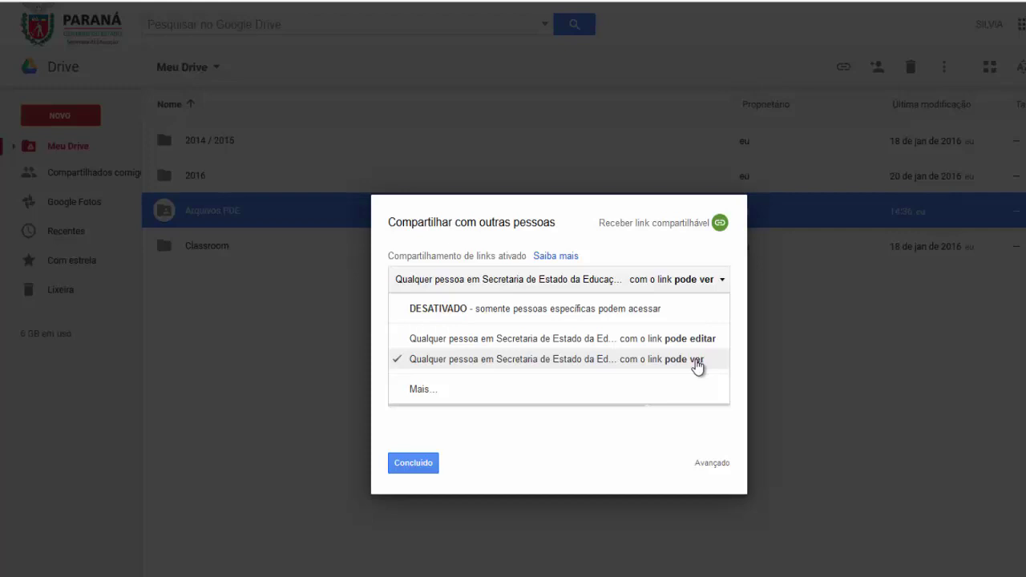
pyautogui.click(697, 362)
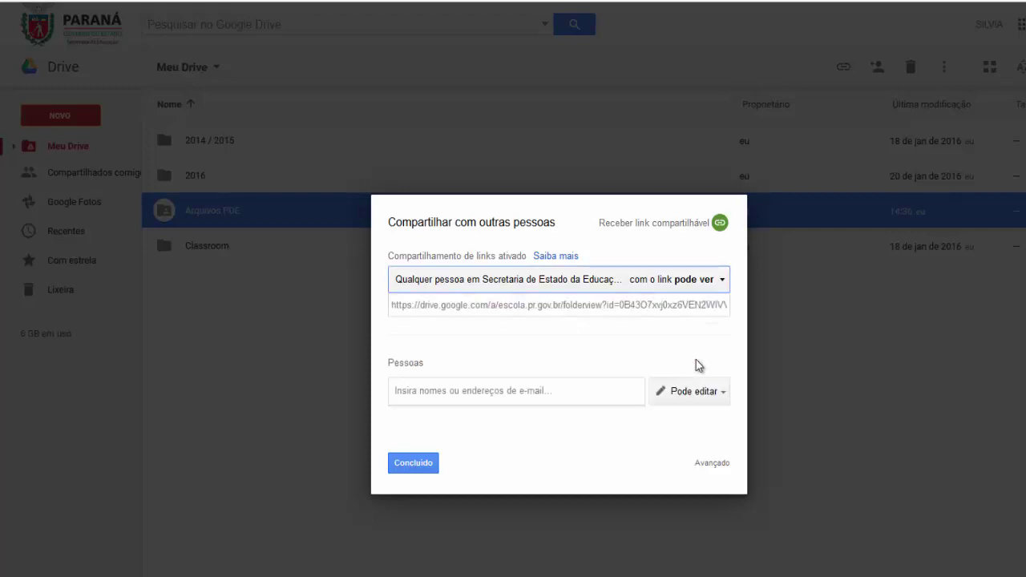
# Copy the folder's share link and close the sharing settings with Concluído
pyautogui.click(521, 305)
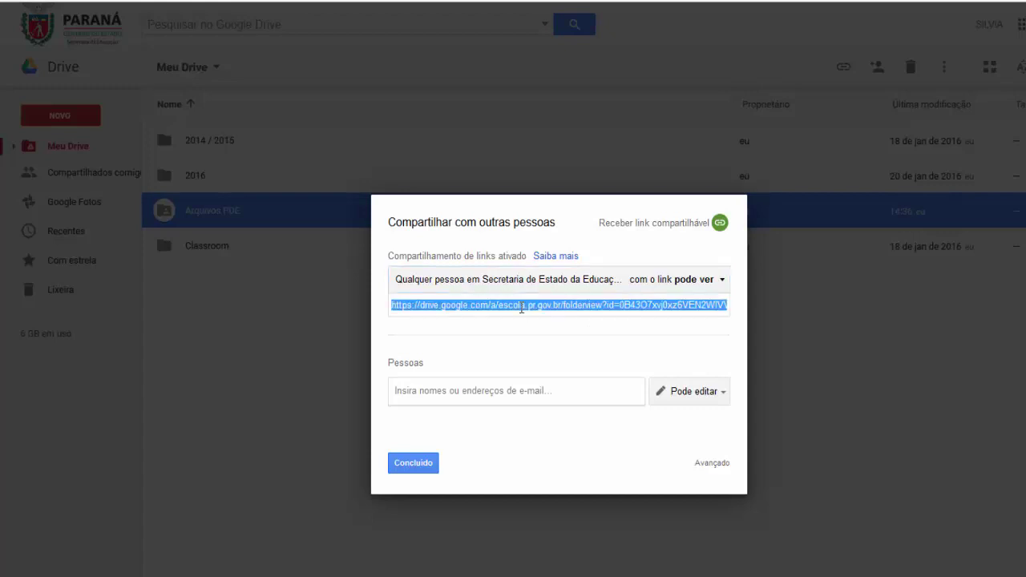
pyautogui.rightClick(521, 307)
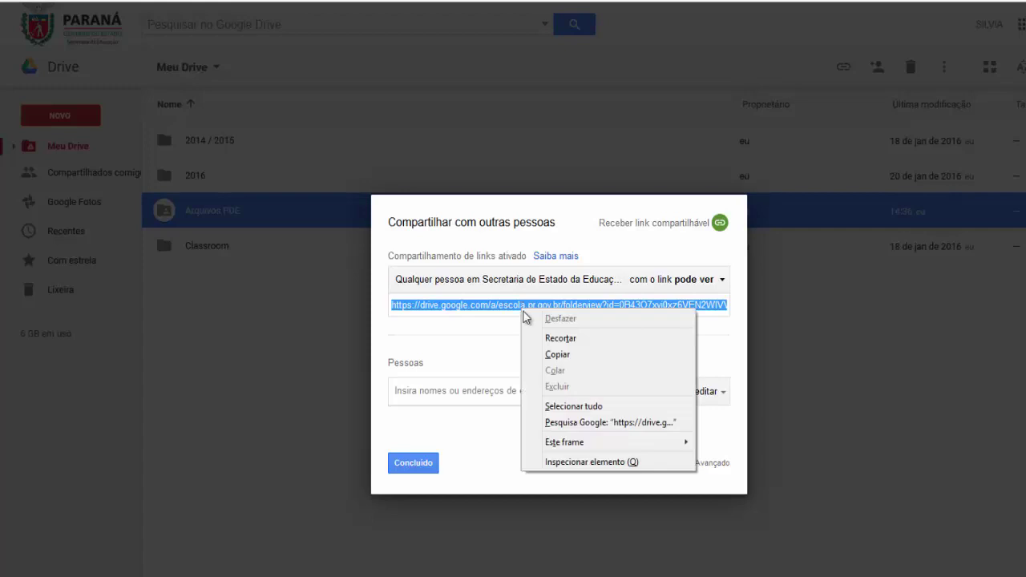
pyautogui.click(568, 358)
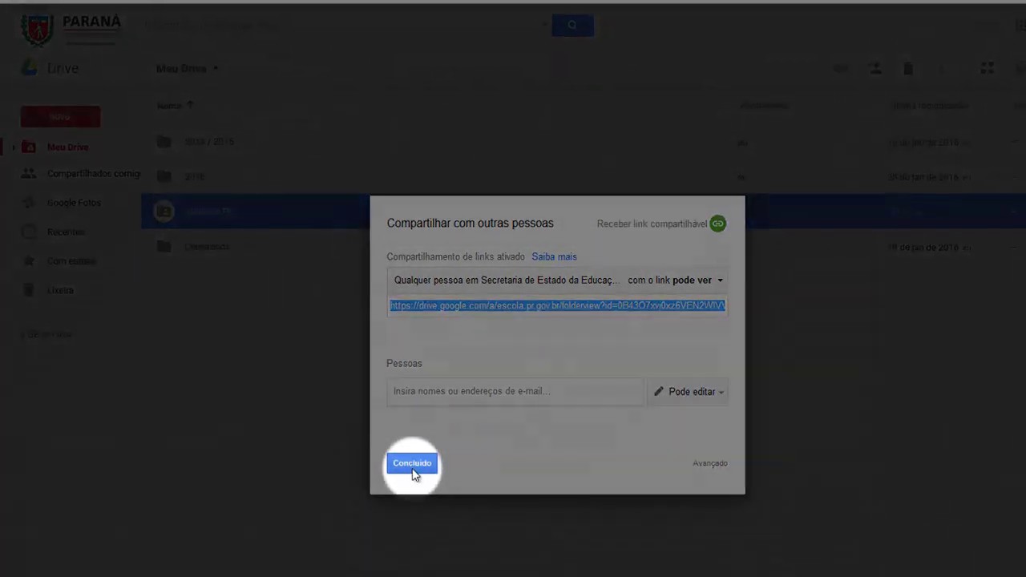
pyautogui.click(415, 466)
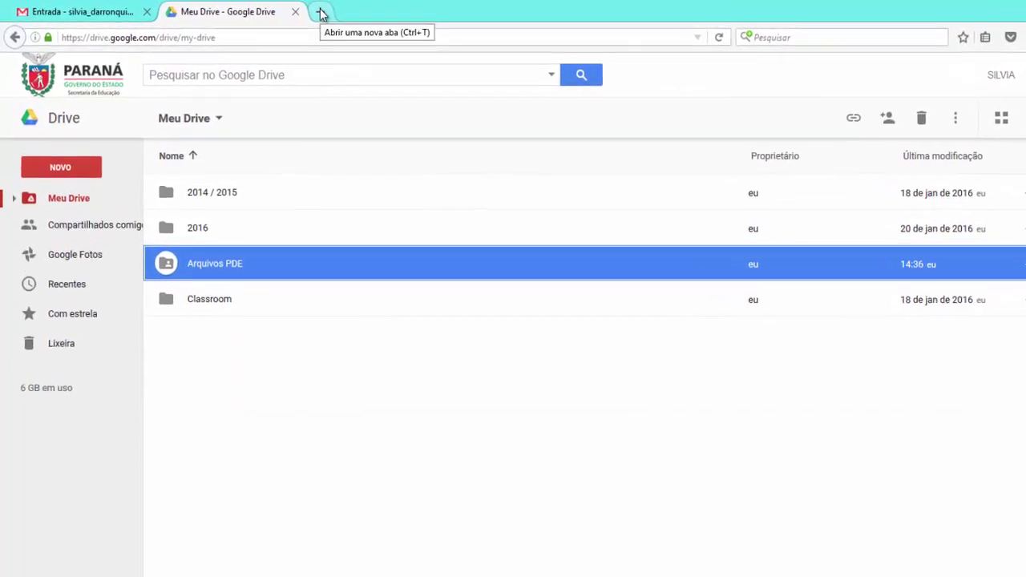
pyautogui.click(320, 14)
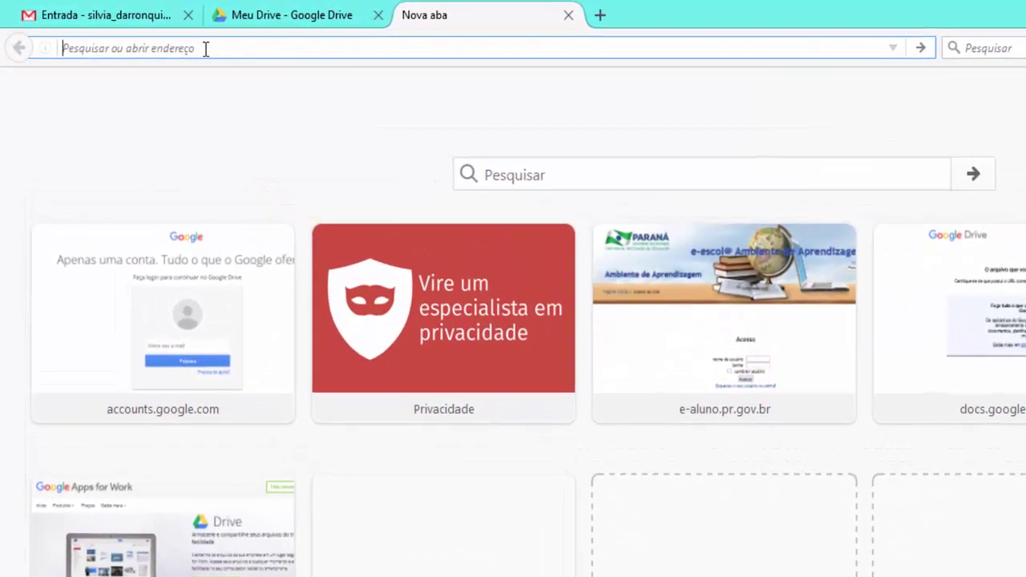
pyautogui.write('www.diaadia.pr.gov.br/')
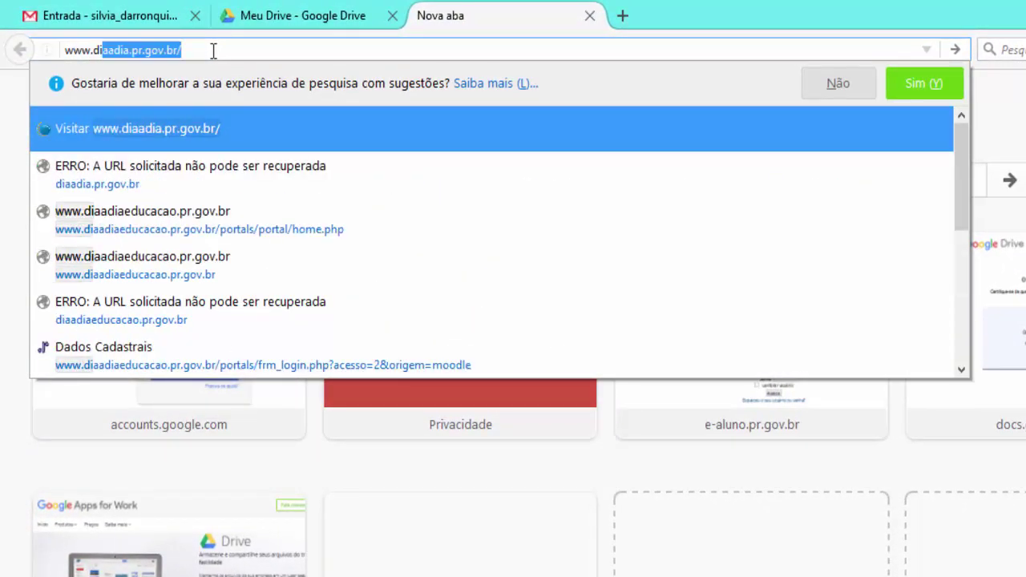
pyautogui.press('Return')
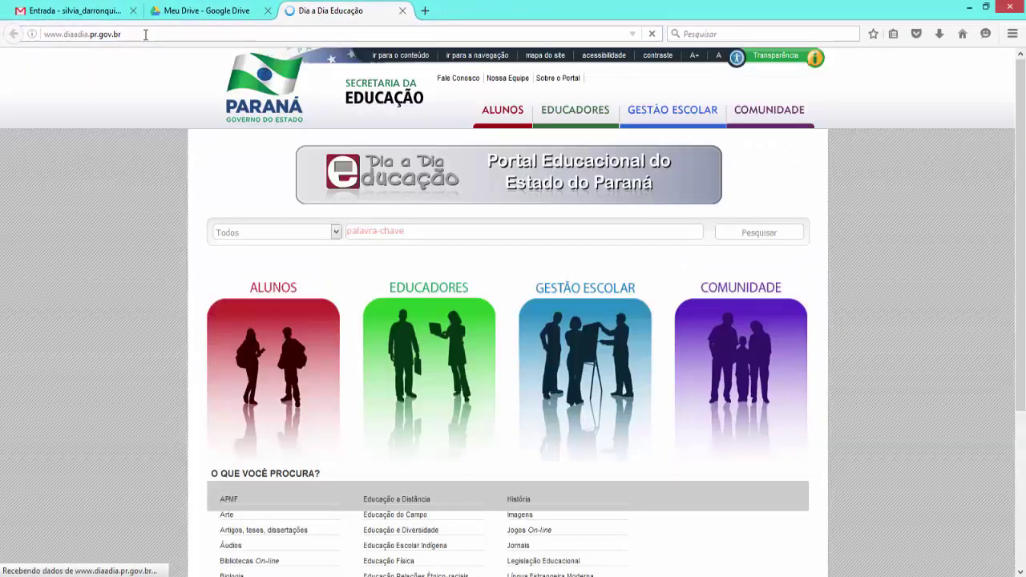
pyautogui.scroll(-4, 414, 305)
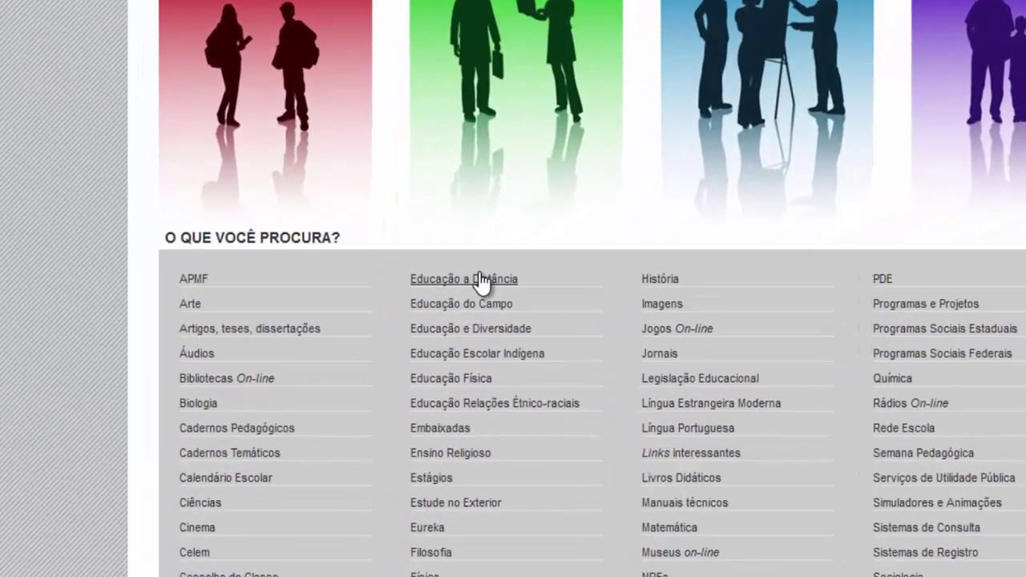
pyautogui.click(479, 281)
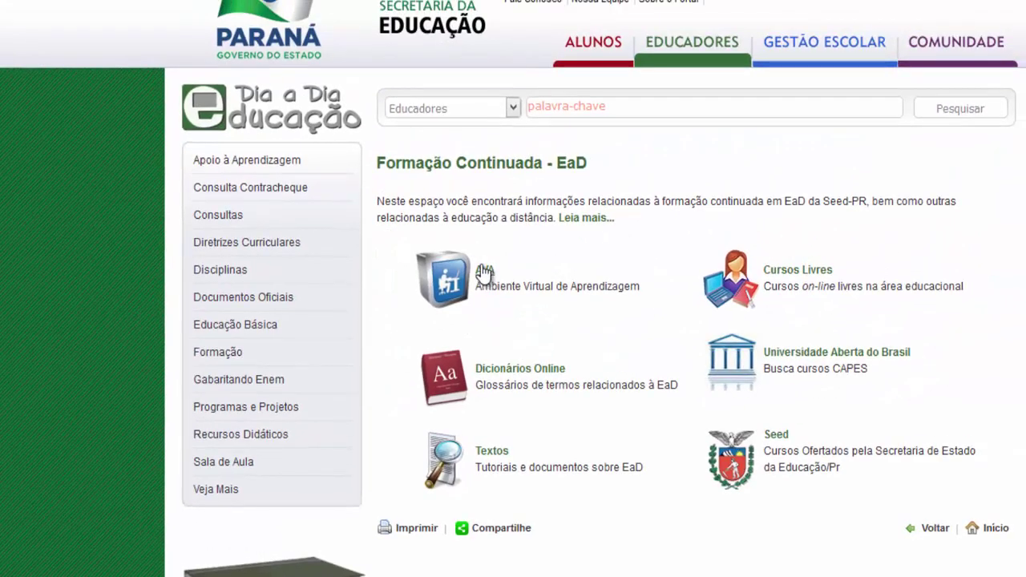
pyautogui.click(484, 271)
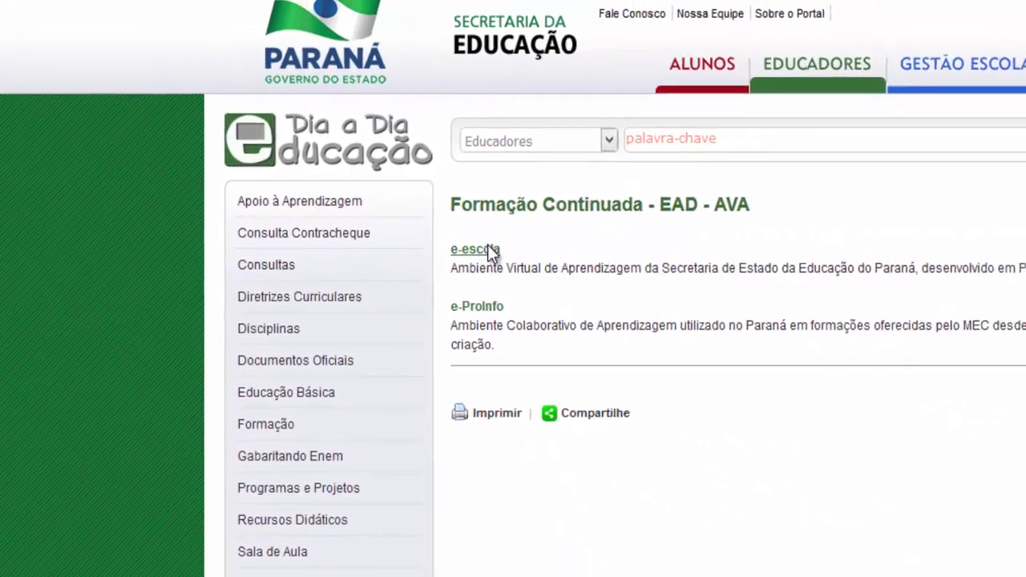
# Open the e-escola login page and sign in with the account's login and password
pyautogui.click(491, 250)
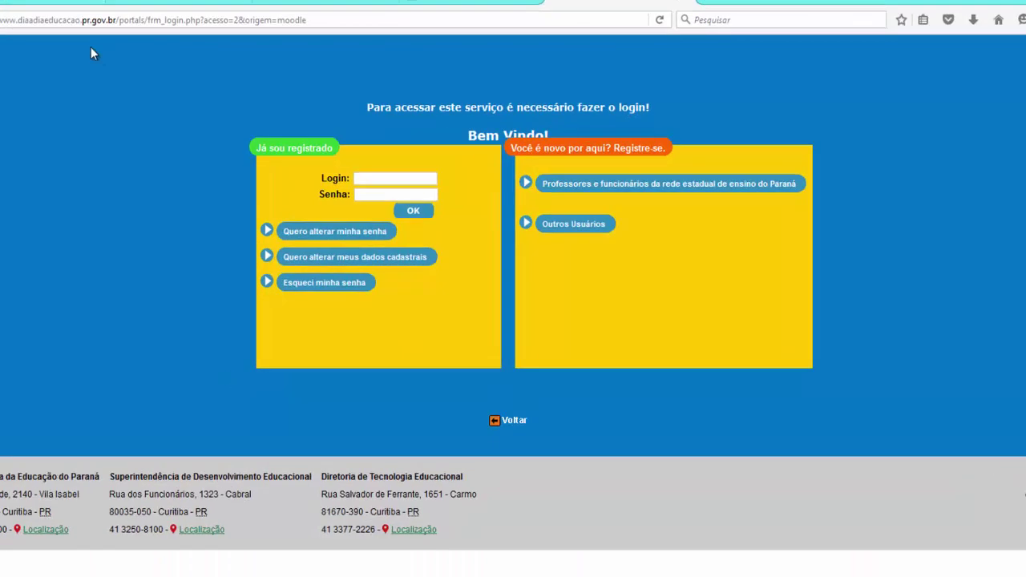
pyautogui.click(381, 180)
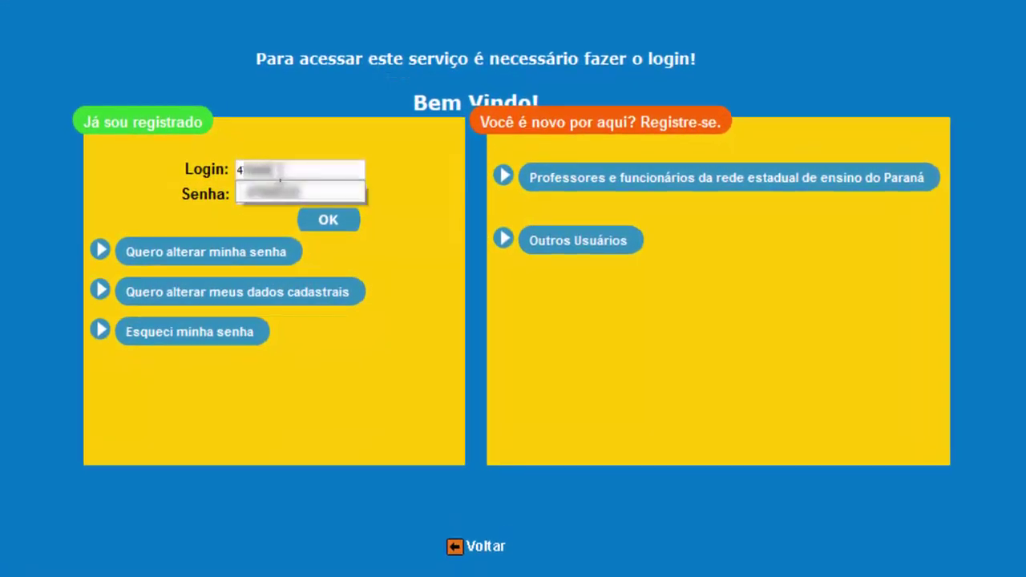
pyautogui.click(293, 195)
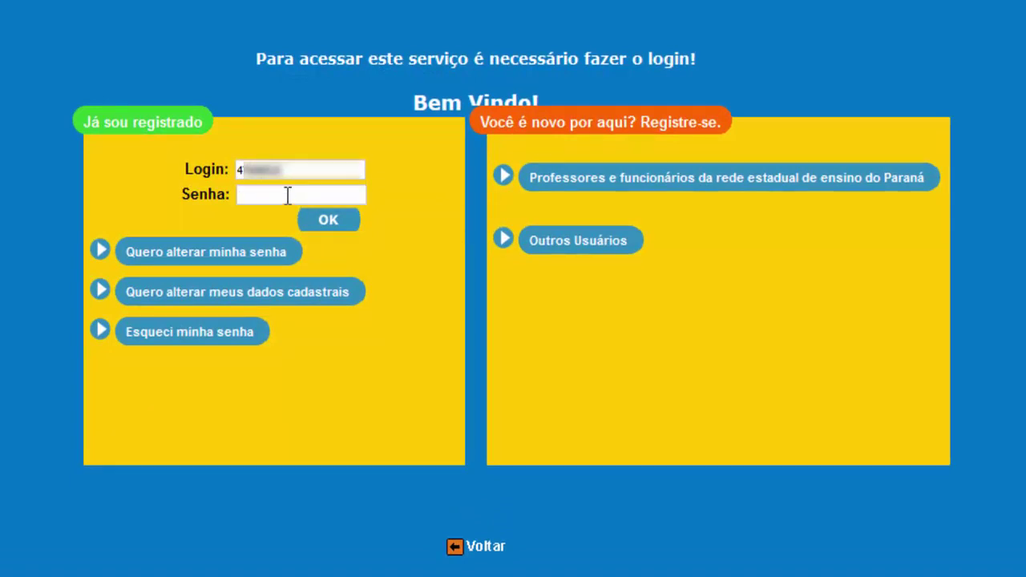
pyautogui.click(304, 220)
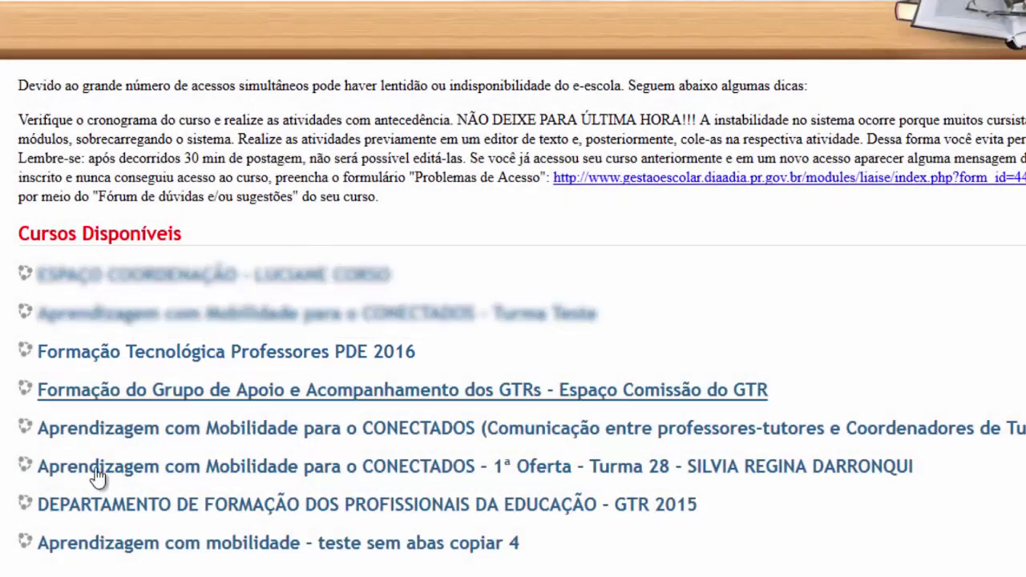
# In Formação Tecnológica Professores PDE 2016, open Atividade 1 - Diário and start a new entry
pyautogui.click(184, 358)
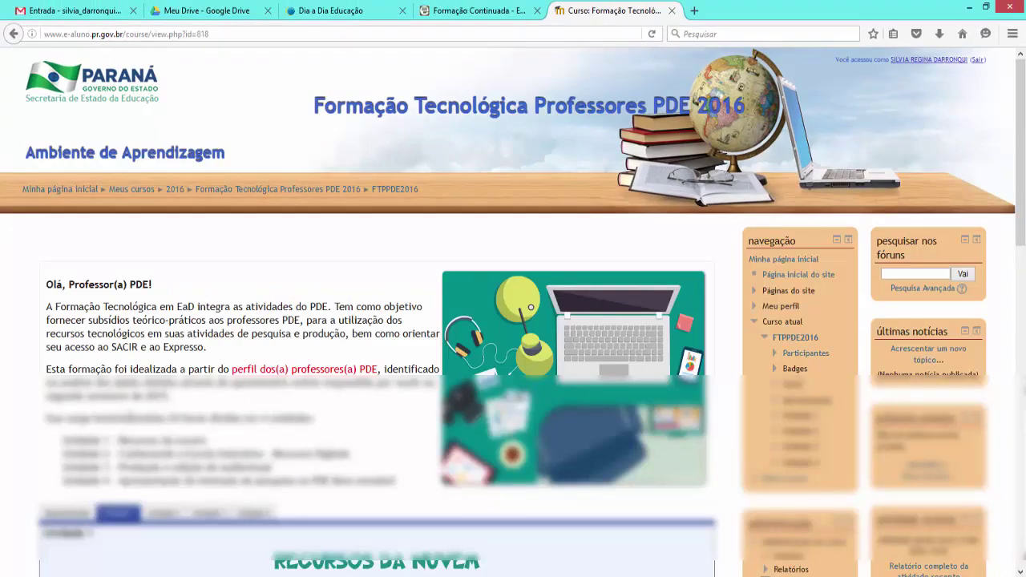
pyautogui.scroll(-5, 272, 364)
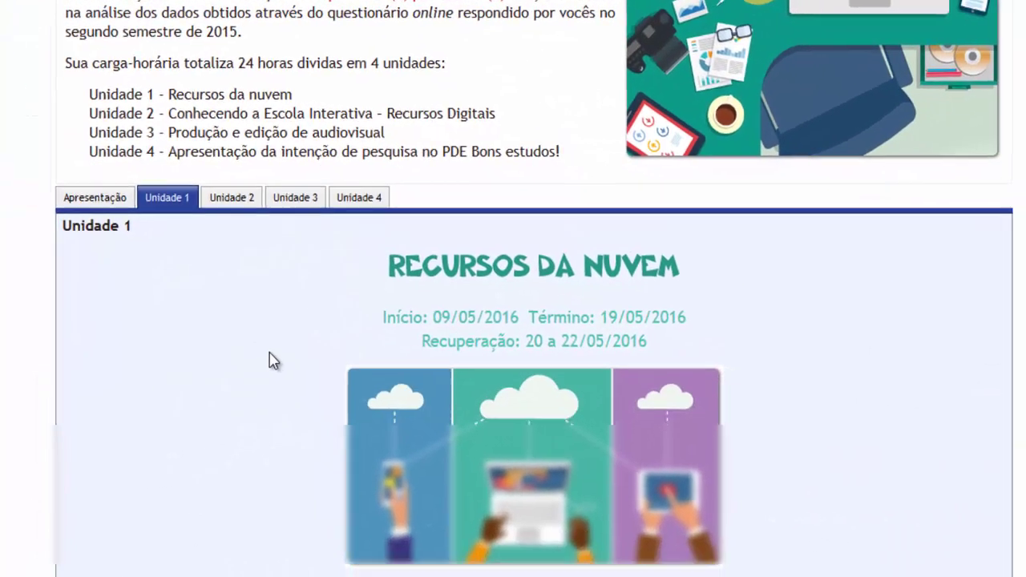
pyautogui.scroll(-5, 271, 364)
pyautogui.scroll(-5, 256, 340)
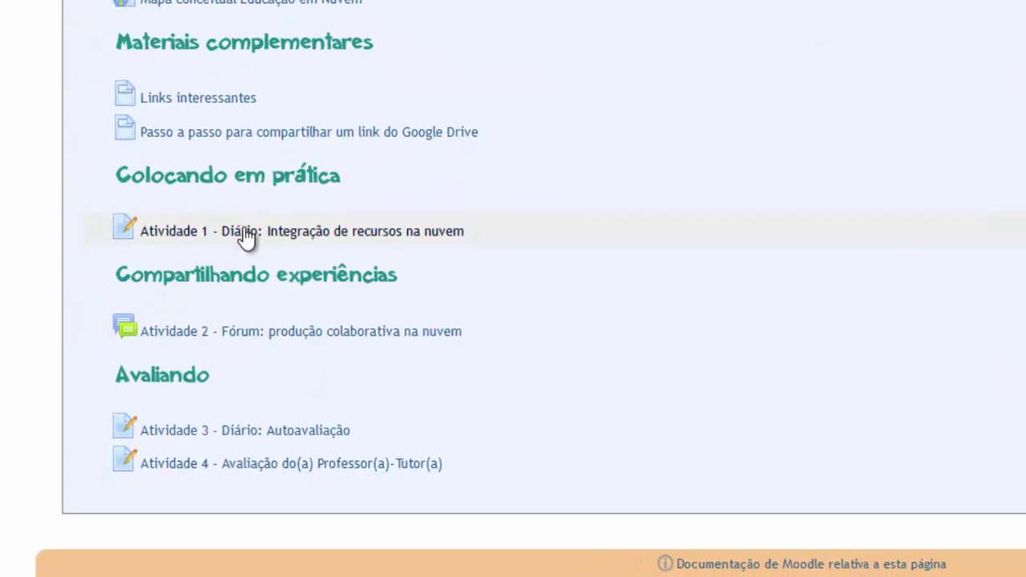
pyautogui.click(244, 232)
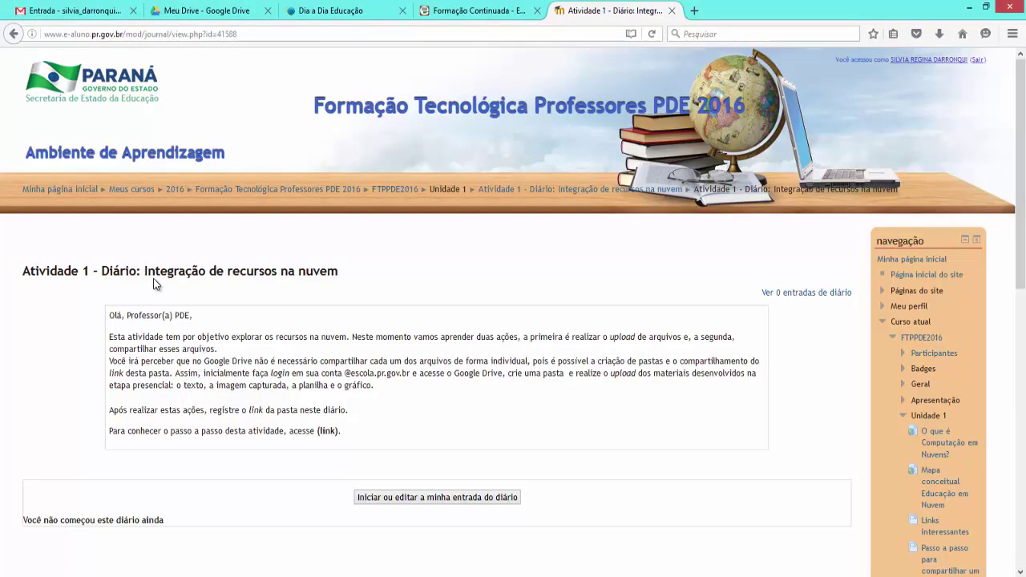
pyautogui.scroll(-5, 153, 278)
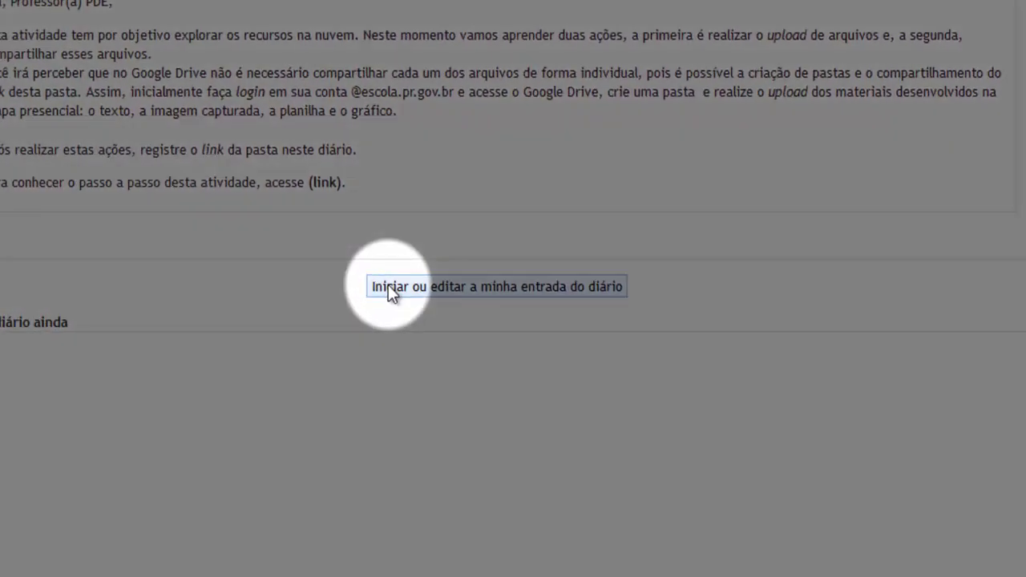
pyautogui.click(388, 286)
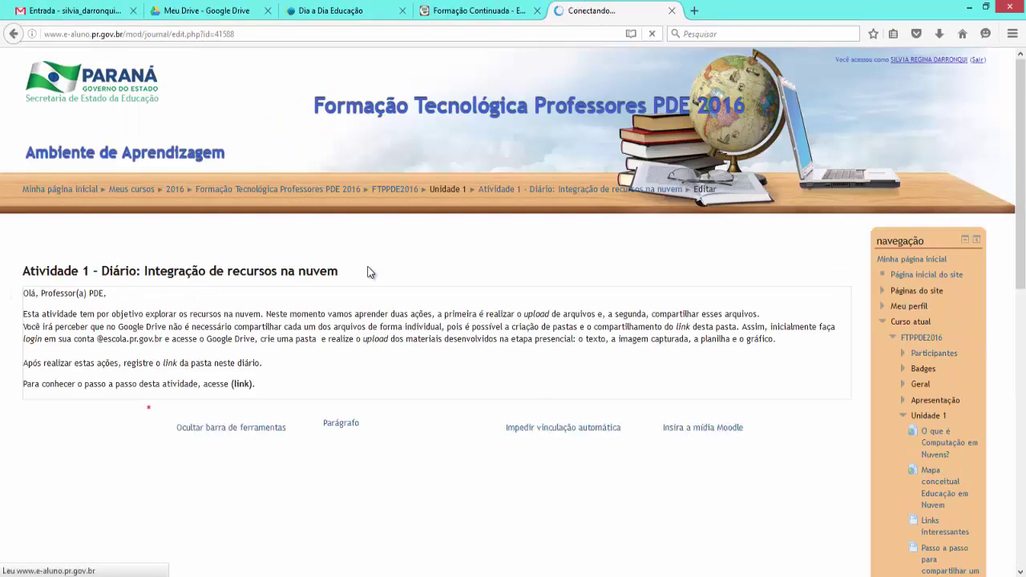
pyautogui.scroll(-4, 103, 365)
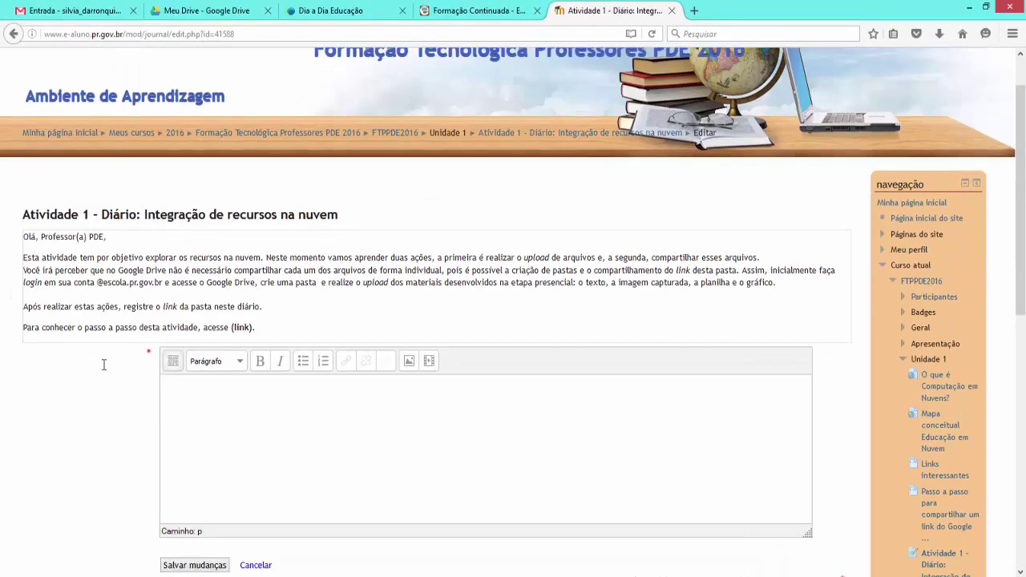
# Write 'Data: 08/04/2016' and 'Pasta: Arquivos PDE' on separate lines, ending with a new line
pyautogui.click(159, 284)
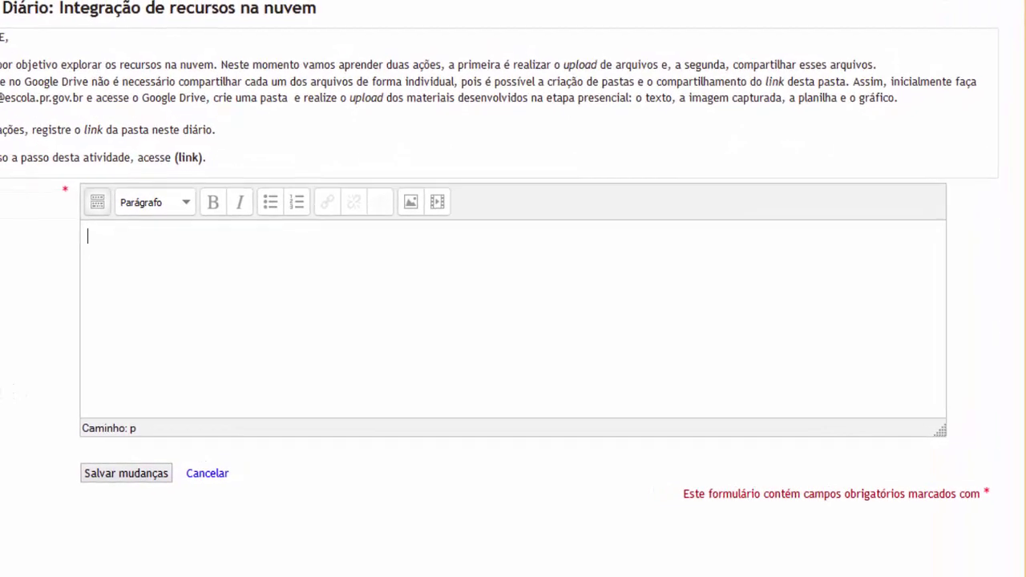
pyautogui.write('Dat')
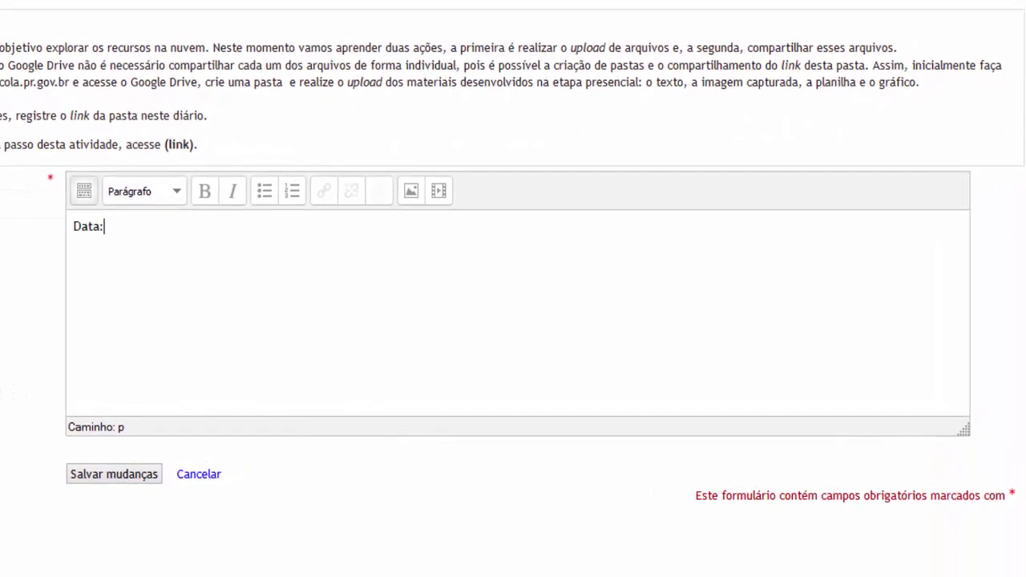
pyautogui.write('a: 08/04/2016')
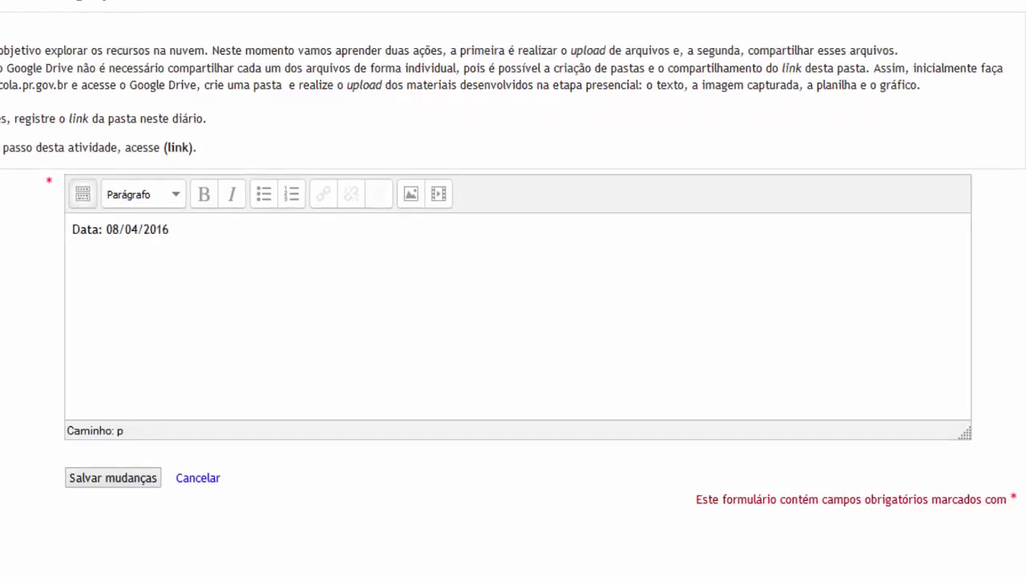
pyautogui.press('Return')
pyautogui.write('Pasta: Arquivos PDE')
pyautogui.press('Return')
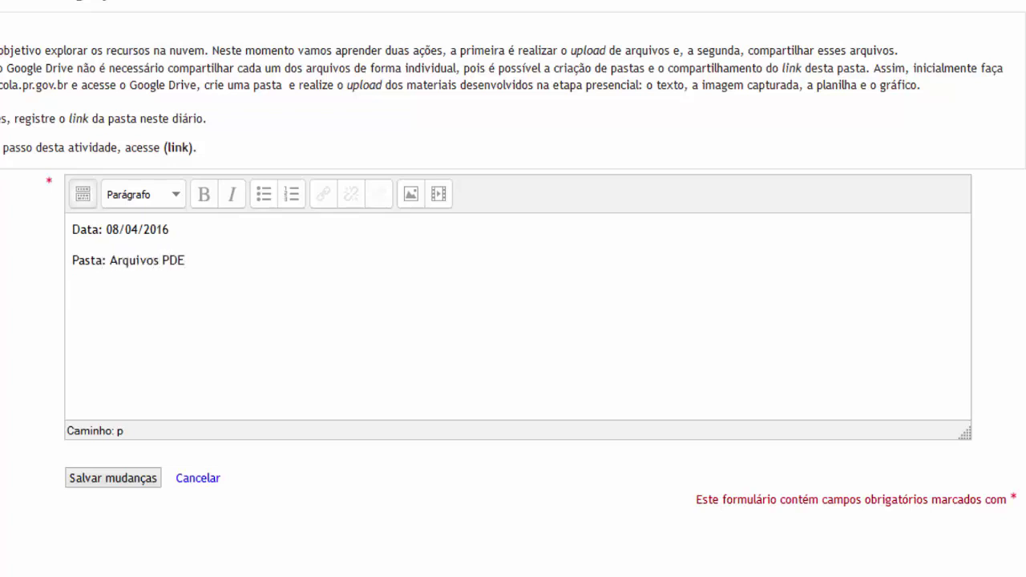